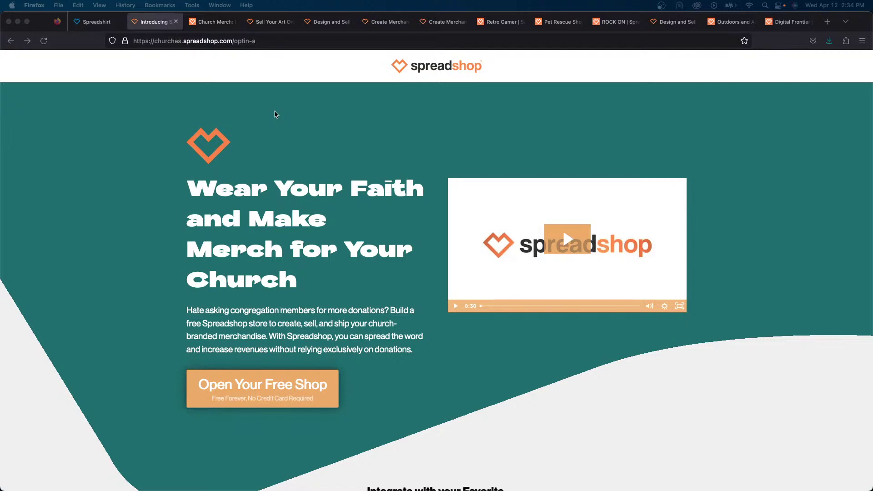
Step: Look through the church merchandise landing page, including its platform integrations, fulfillment details and featured products
{"action": "scroll", "coordinate": [274, 114], "scroll_direction": "down", "scroll_amount": 10}
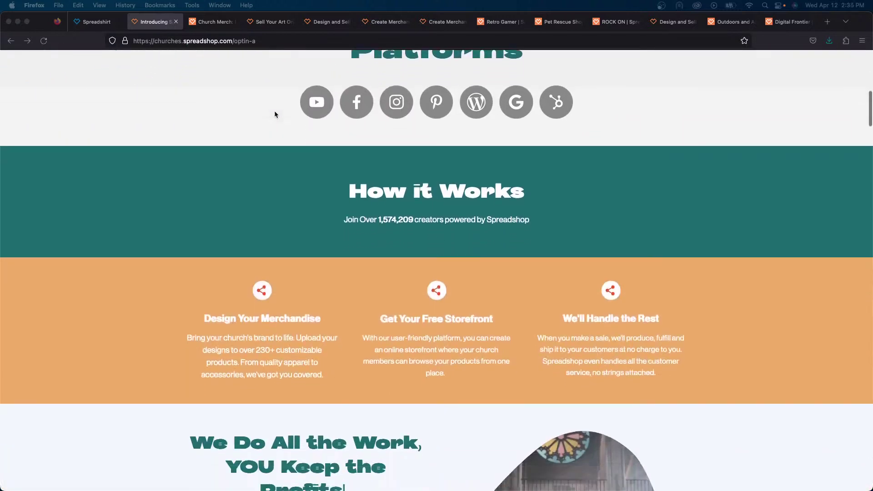
{"action": "scroll", "coordinate": [274, 113], "scroll_direction": "down", "scroll_amount": 9}
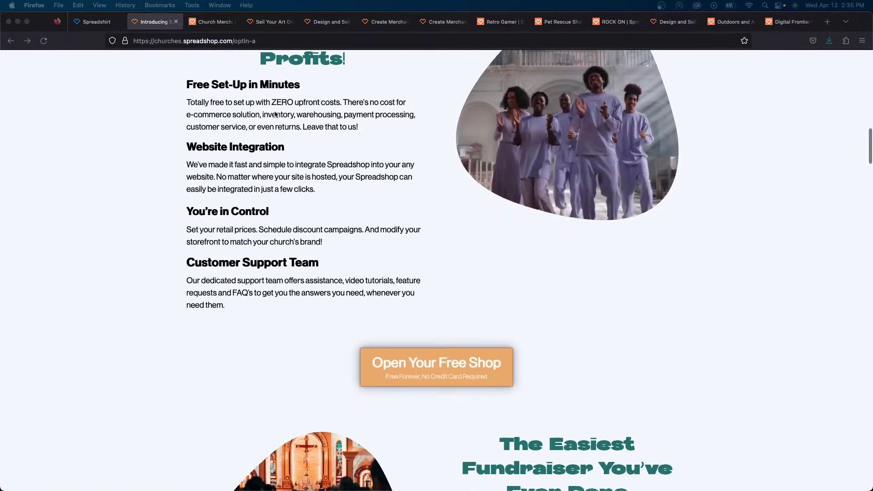
{"action": "scroll", "coordinate": [275, 114], "scroll_direction": "down", "scroll_amount": 4}
{"action": "scroll", "coordinate": [275, 113], "scroll_direction": "down", "scroll_amount": 11}
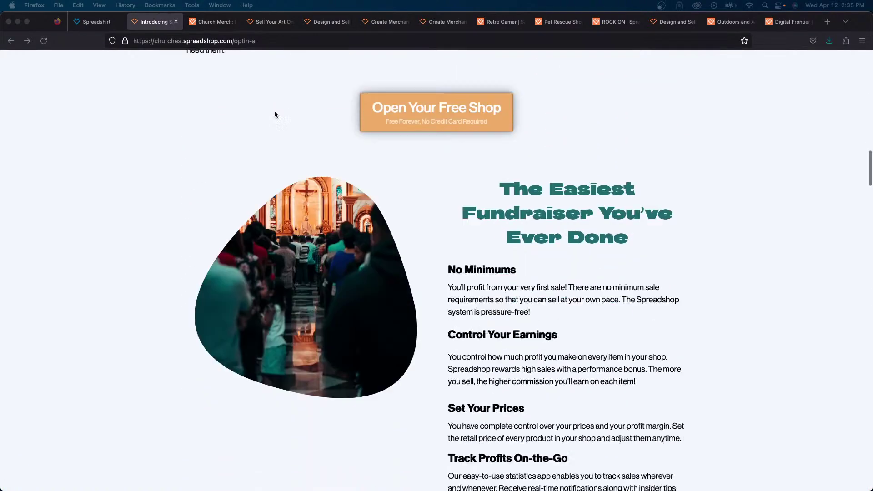
{"action": "scroll", "coordinate": [275, 113], "scroll_direction": "down", "scroll_amount": 13}
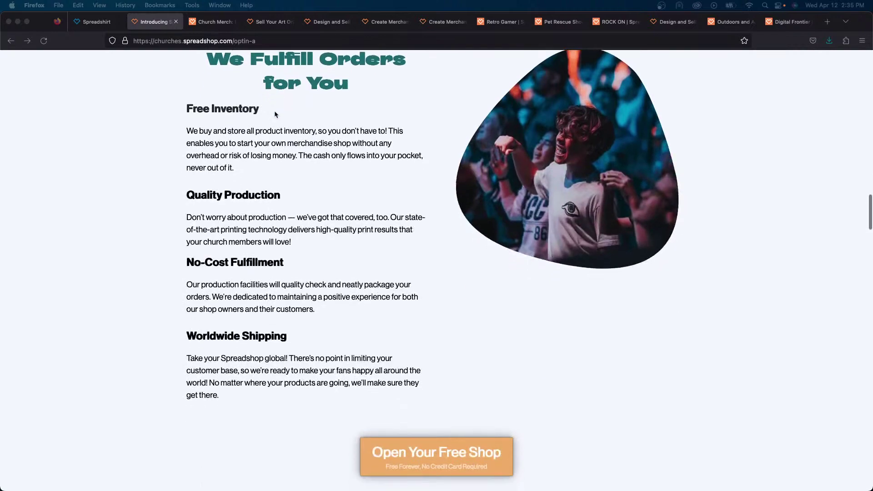
{"action": "scroll", "coordinate": [274, 113], "scroll_direction": "down", "scroll_amount": 20}
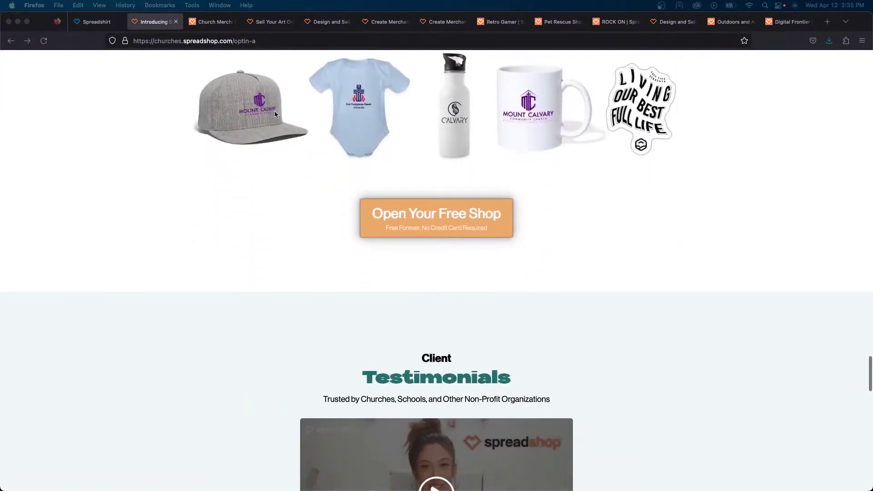
{"action": "scroll", "coordinate": [275, 114], "scroll_direction": "up", "scroll_amount": 5}
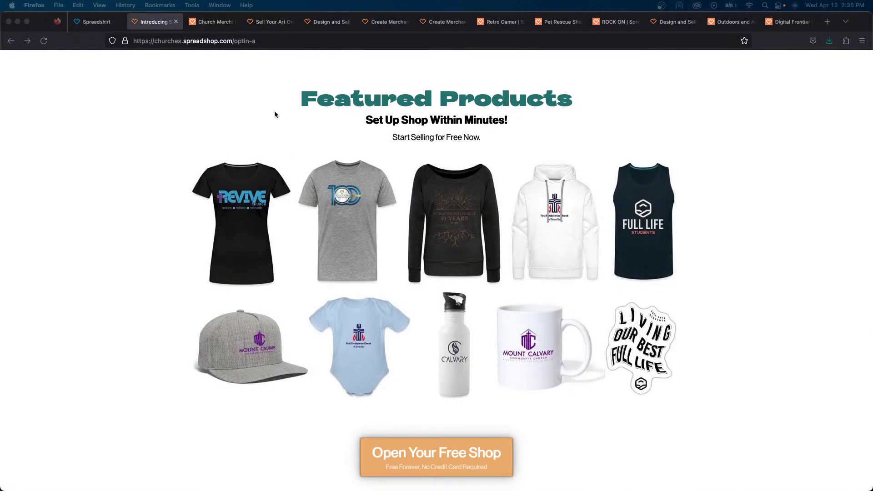
{"action": "scroll", "coordinate": [275, 114], "scroll_direction": "up", "scroll_amount": 20}
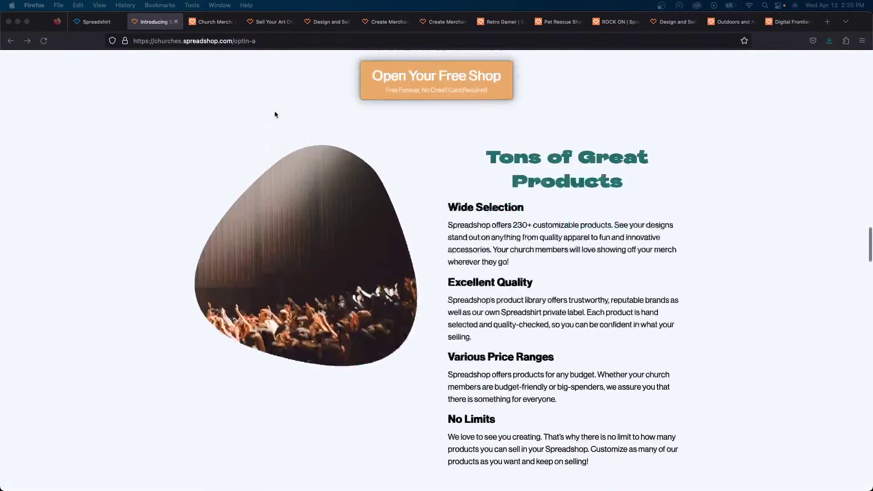
{"action": "scroll", "coordinate": [275, 114], "scroll_direction": "up", "scroll_amount": 20}
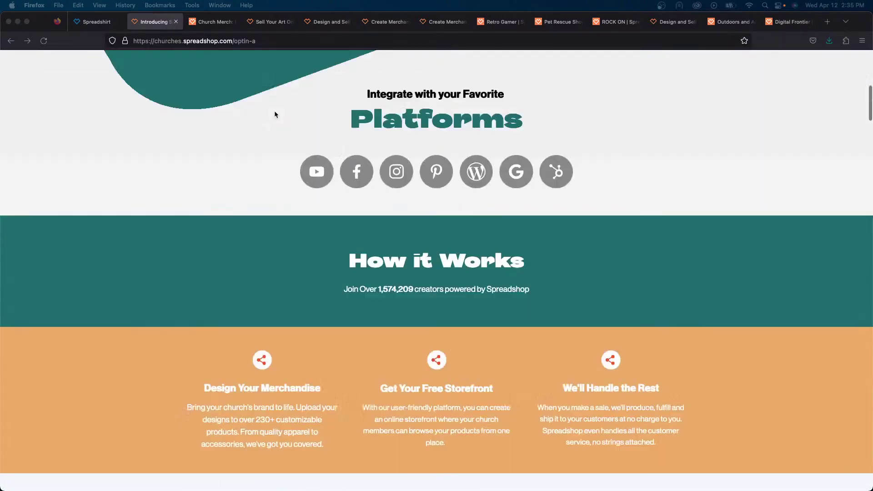
{"action": "scroll", "coordinate": [275, 114], "scroll_direction": "up", "scroll_amount": 1}
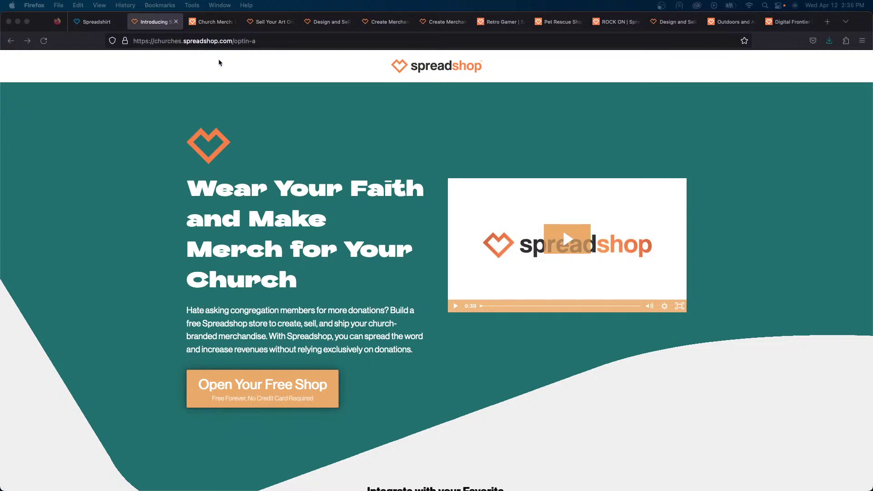
Step: Bring up the blog article "Church Merch: How to Wear Your Faith" and view its introduction
{"action": "left_click", "coordinate": [207, 22]}
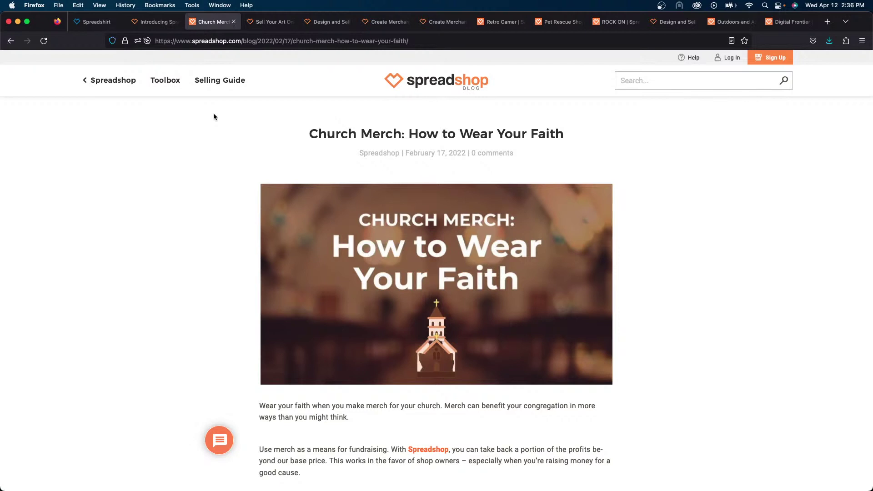
{"action": "scroll", "coordinate": [214, 114], "scroll_direction": "down", "scroll_amount": 2}
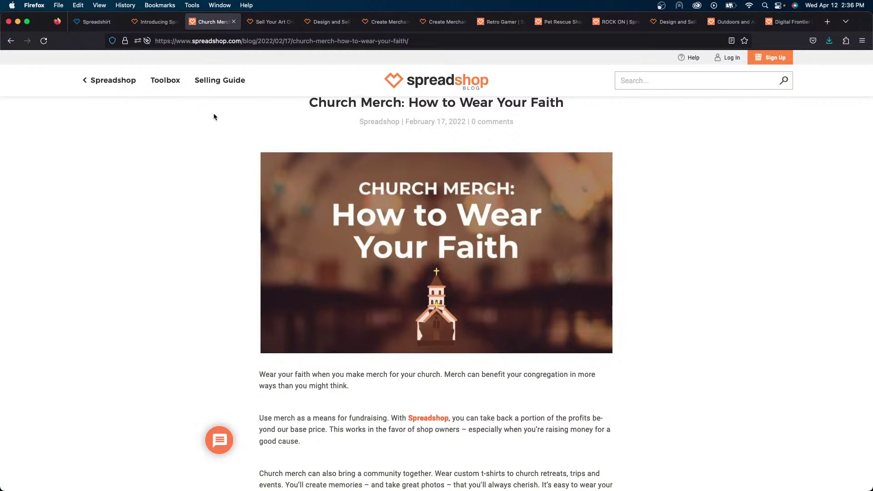
{"action": "scroll", "coordinate": [215, 117], "scroll_direction": "up", "scroll_amount": 2}
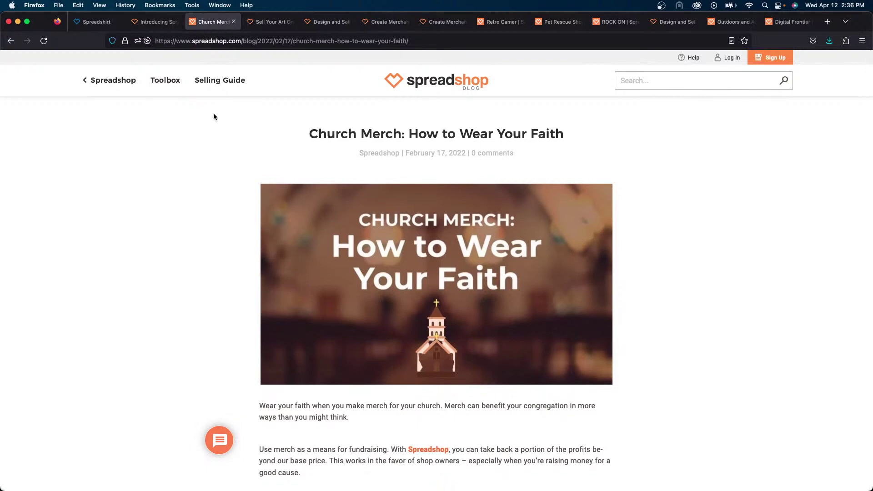
{"action": "scroll", "coordinate": [214, 116], "scroll_direction": "up", "scroll_amount": 1}
Step: Go through the blog's home page to the Spreadshop main site, view its Open a Spreadshop destination and close that page
{"action": "left_click", "coordinate": [436, 81]}
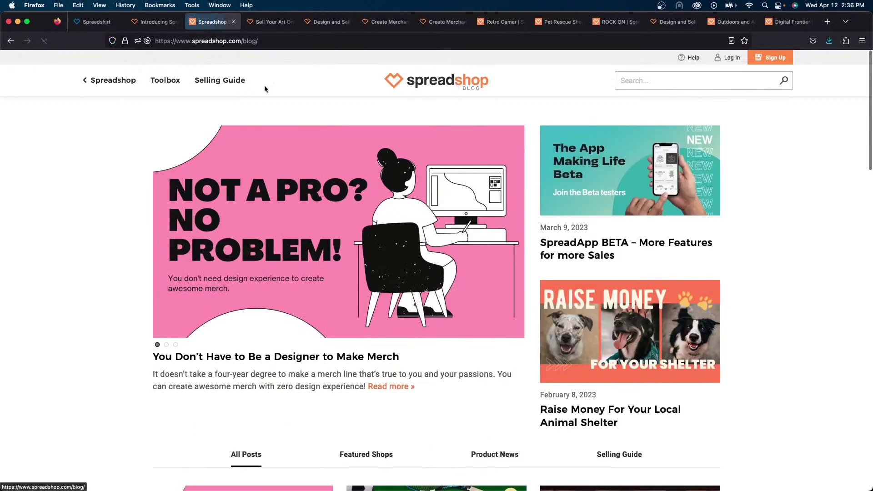
{"action": "left_click", "coordinate": [111, 81]}
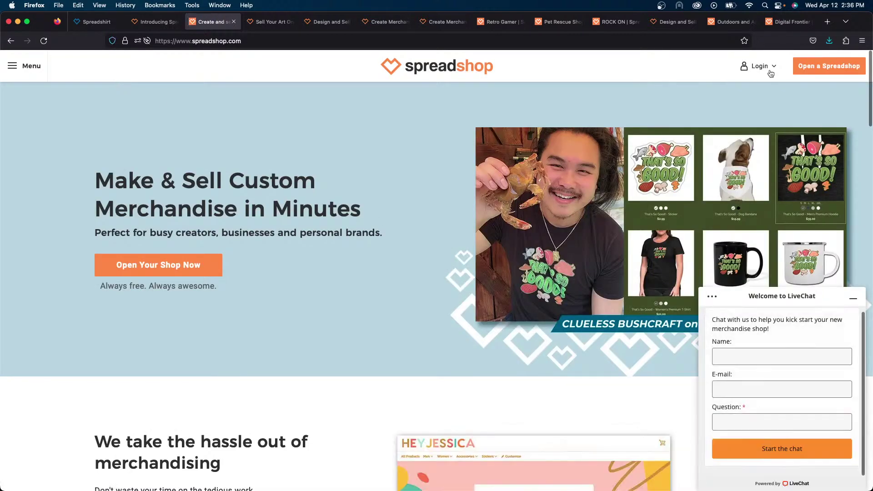
{"action": "left_click", "coordinate": [815, 68]}
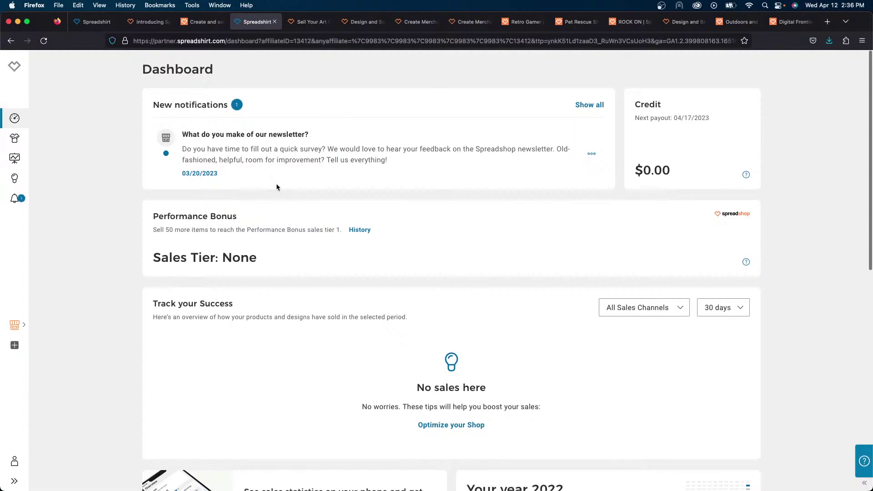
{"action": "left_click", "coordinate": [275, 21]}
Step: View the Spreadshirt Designs page, glancing back at the church landing page in between
{"action": "left_click", "coordinate": [91, 22]}
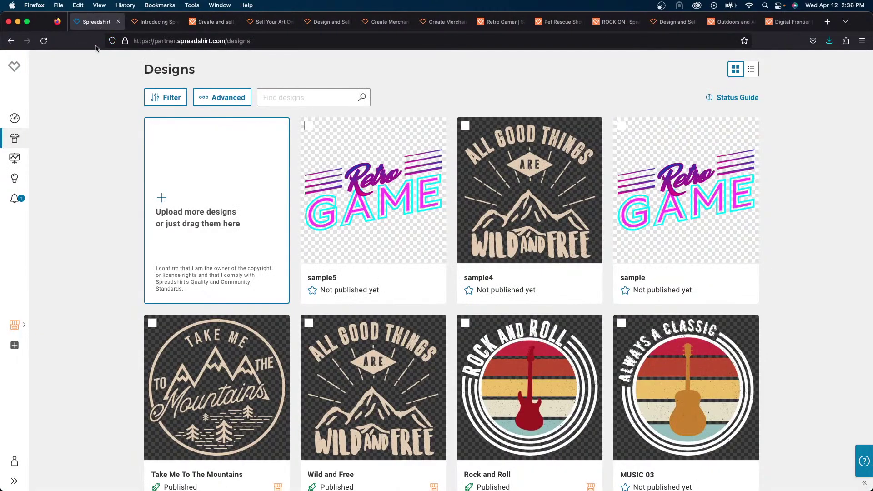
{"action": "left_click", "coordinate": [146, 22]}
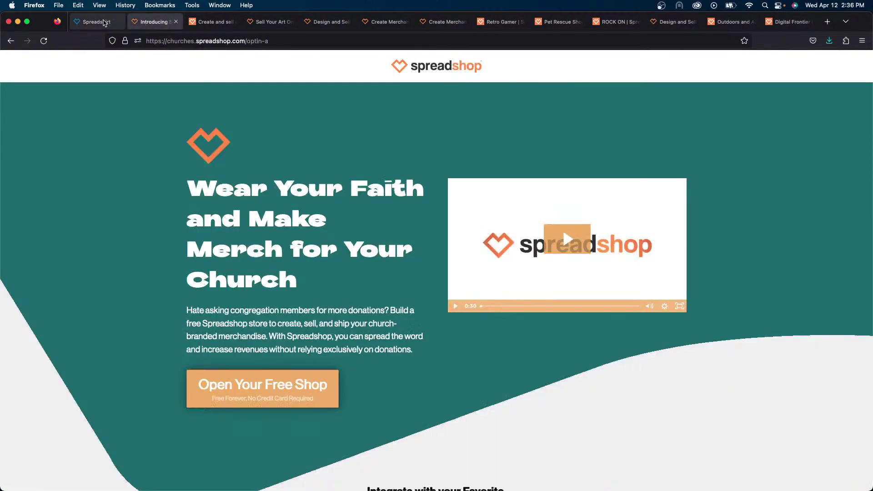
{"action": "left_click", "coordinate": [101, 22]}
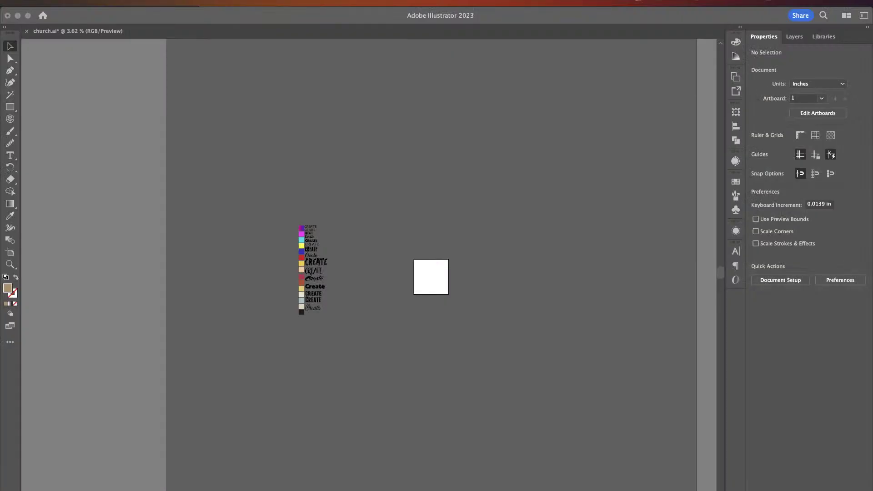
Step: Switch to church.ai in Illustrator and draw a tan vertical rectangle about 1.41 in wide and 12.29 in tall, left of the artboard
{"action": "left_click", "coordinate": [387, 222]}
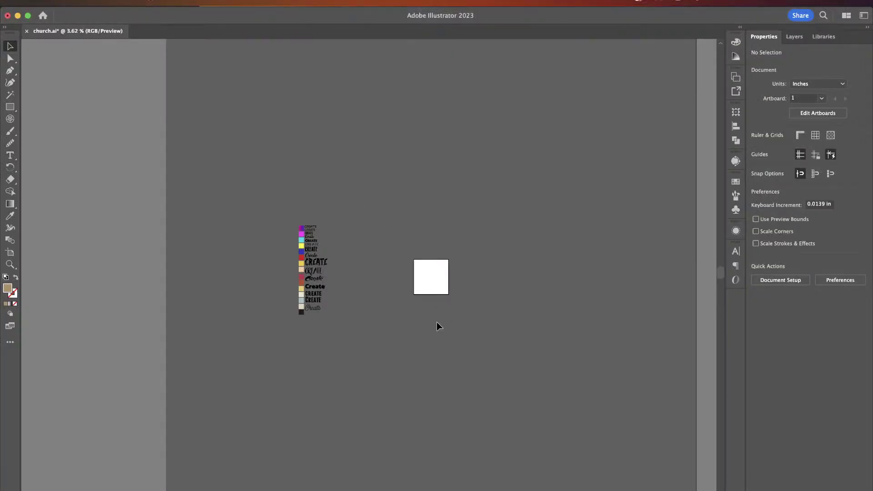
{"action": "scroll", "coordinate": [436, 315], "scroll_direction": "up", "scroll_amount": 5}
{"action": "scroll", "coordinate": [436, 314], "scroll_direction": "up", "scroll_amount": 2}
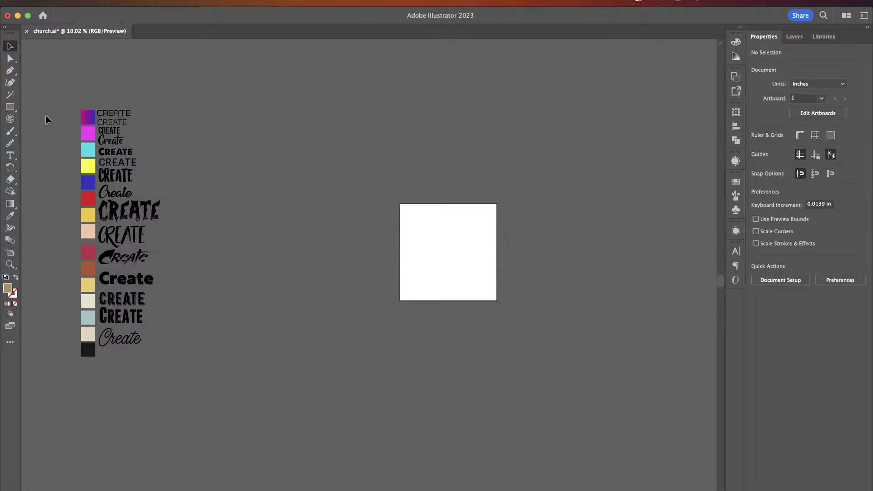
{"action": "left_click", "coordinate": [10, 108]}
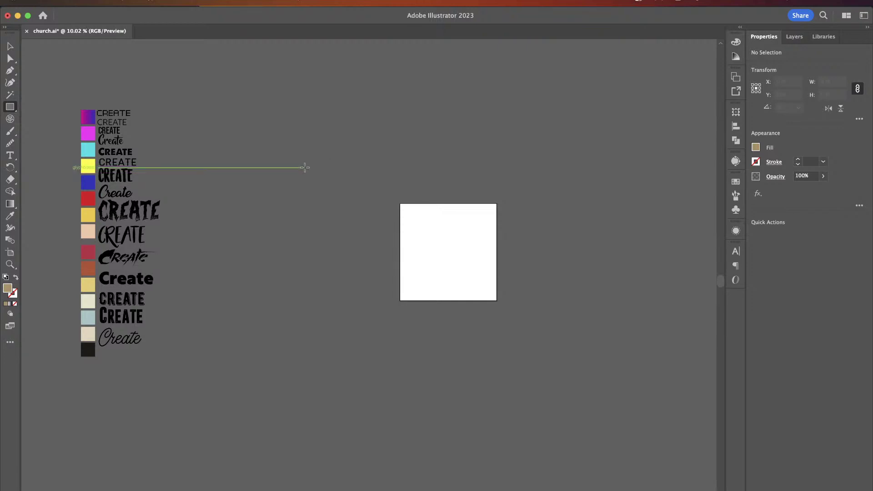
{"action": "left_click_drag", "start_coordinate": [305, 166], "coordinate": [314, 245]}
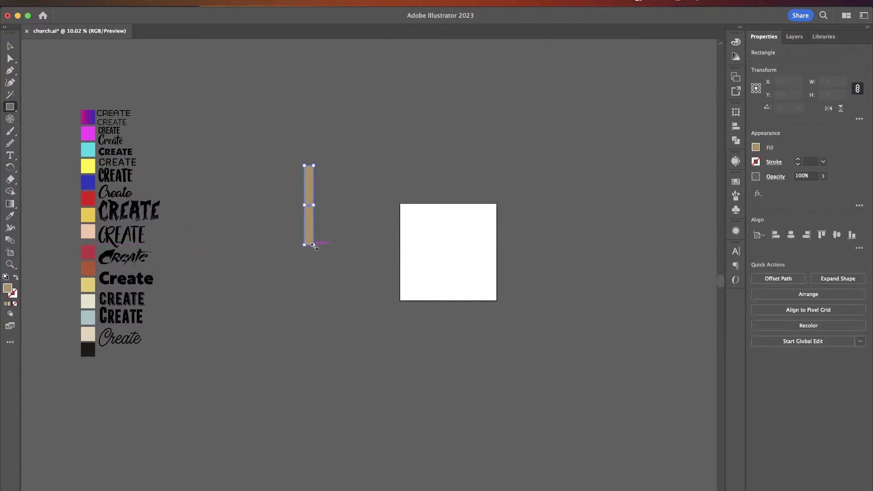
{"action": "left_click", "coordinate": [10, 46]}
{"action": "left_click", "coordinate": [225, 135]}
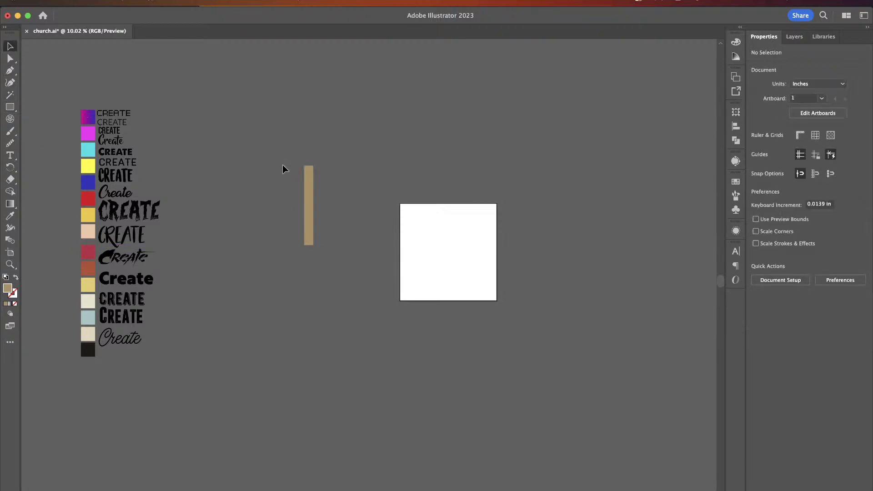
Step: Duplicate the tan bar in place as a crossbar rotated to 270°, and raise it to the upper part of the vertical bar
{"action": "scroll", "coordinate": [282, 164], "scroll_direction": "up", "scroll_amount": 3}
{"action": "scroll", "coordinate": [337, 211], "scroll_direction": "up", "scroll_amount": 4}
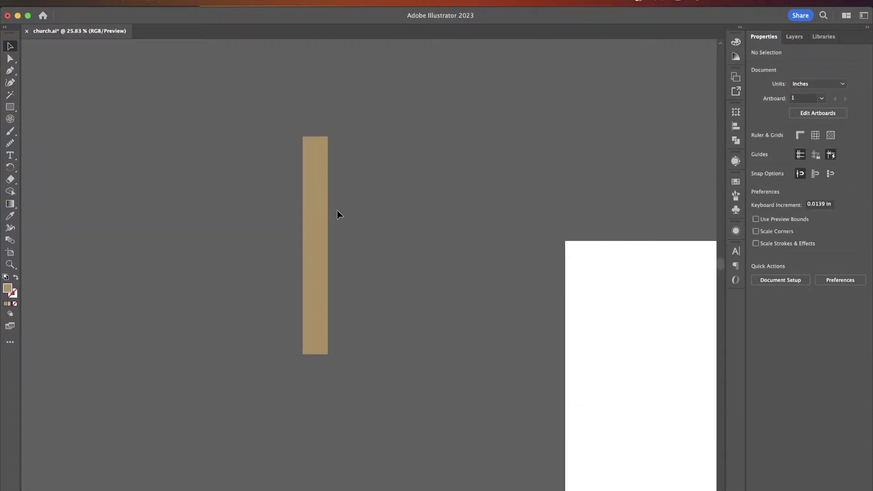
{"action": "left_click", "coordinate": [314, 230]}
{"action": "key", "text": "super+c"}
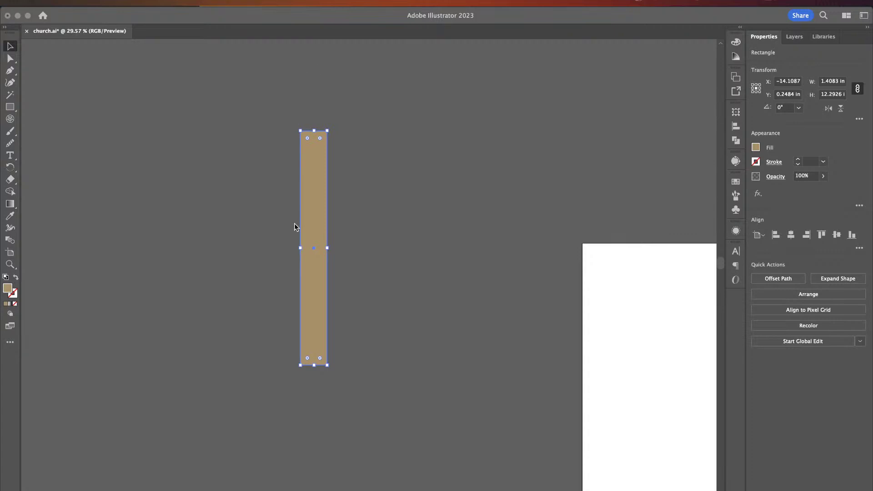
{"action": "left_click", "coordinate": [356, 190]}
{"action": "left_click", "coordinate": [382, 216]}
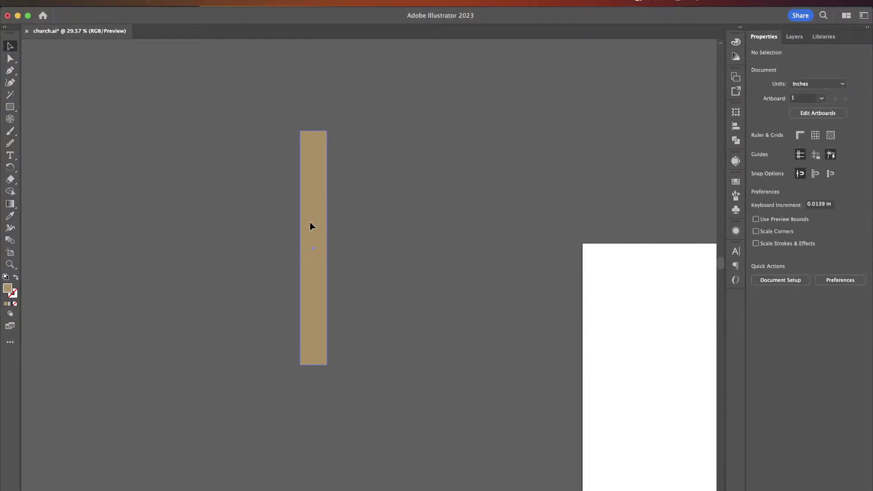
{"action": "left_click", "coordinate": [310, 222]}
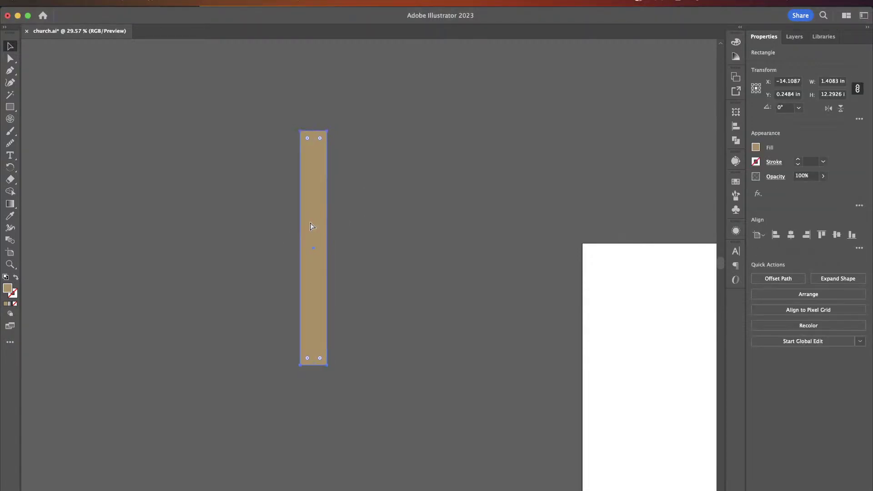
{"action": "left_click_drag", "start_coordinate": [342, 130], "coordinate": [355, 247]}
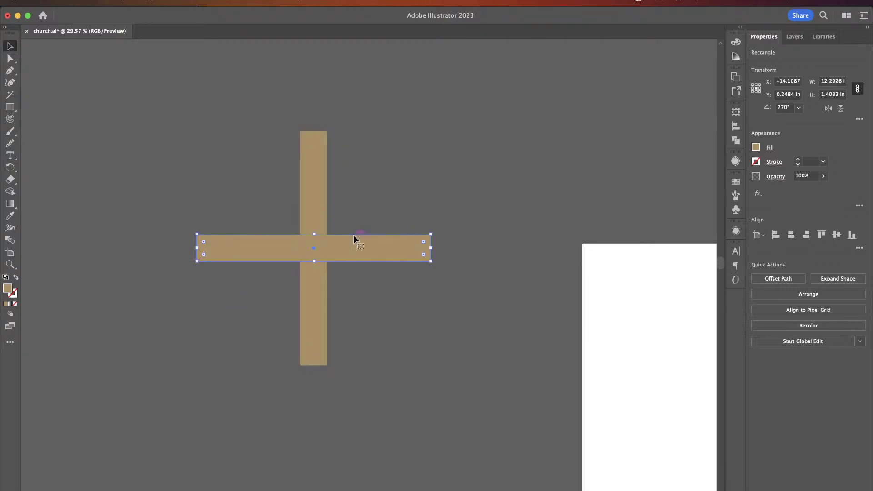
{"action": "left_click_drag", "start_coordinate": [348, 245], "coordinate": [354, 198]}
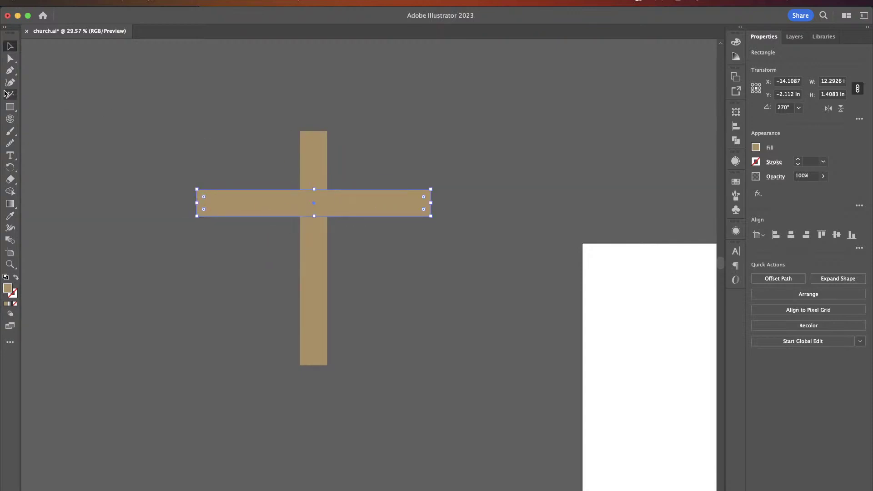
Step: Draw a tan square about 4.62 in wide as a spacing guide, extending down and left from the vertical bar's upper-right corner
{"action": "left_click", "coordinate": [9, 107]}
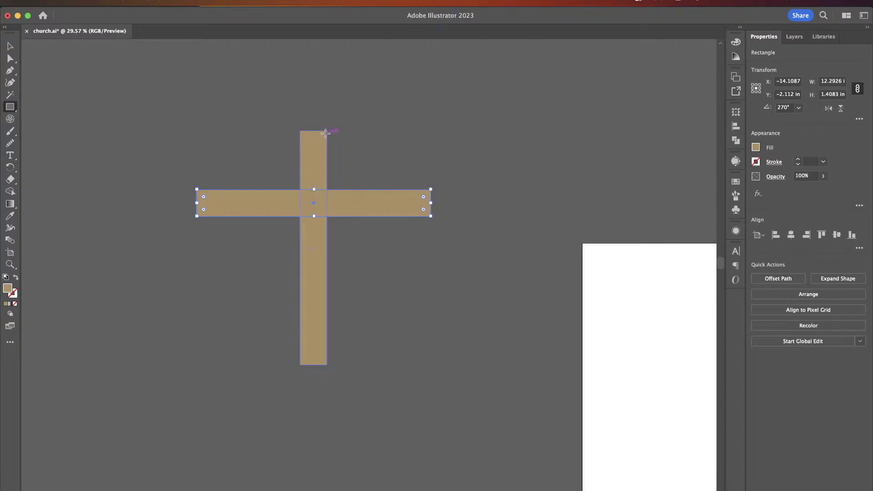
{"action": "scroll", "coordinate": [326, 131], "scroll_direction": "up", "scroll_amount": 5}
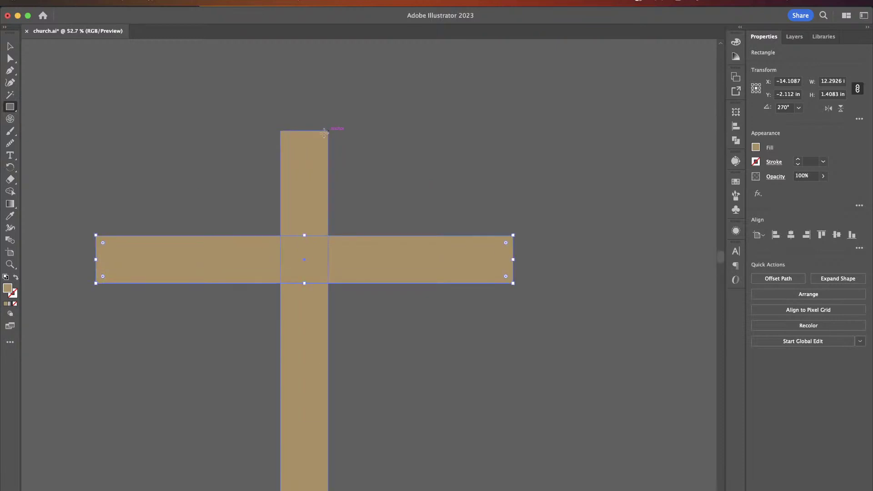
{"action": "mouse_move", "coordinate": [328, 131]}
{"action": "left_mouse_down"}
{"action": "mouse_move", "coordinate": [168, 290]}
{"action": "mouse_move", "coordinate": [165, 273]}
{"action": "mouse_move", "coordinate": [175, 265]}
{"action": "mouse_move", "coordinate": [164, 272]}
{"action": "mouse_move", "coordinate": [191, 254]}
{"action": "mouse_move", "coordinate": [172, 273]}
{"action": "left_mouse_up"}
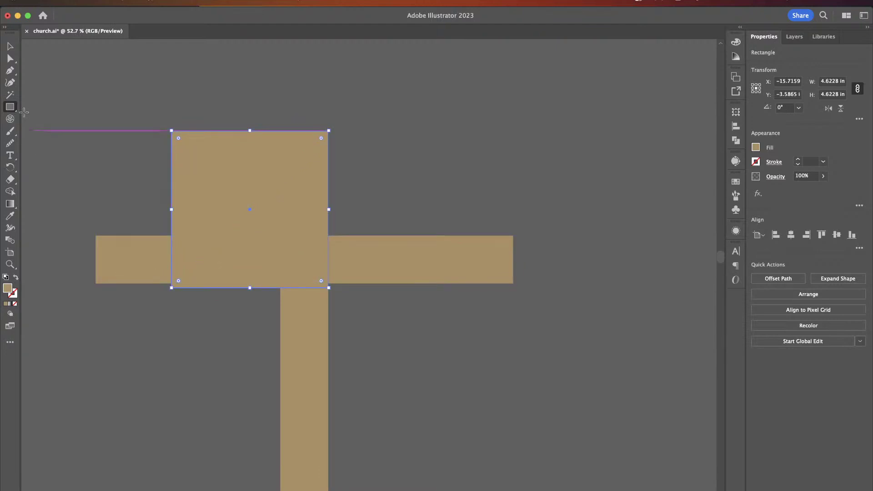
Step: Move the crossbar down slightly so its lower edge aligns with the bottom edge of the square guide
{"action": "left_click", "coordinate": [10, 46]}
{"action": "scroll", "coordinate": [163, 266], "scroll_direction": "up", "scroll_amount": 3}
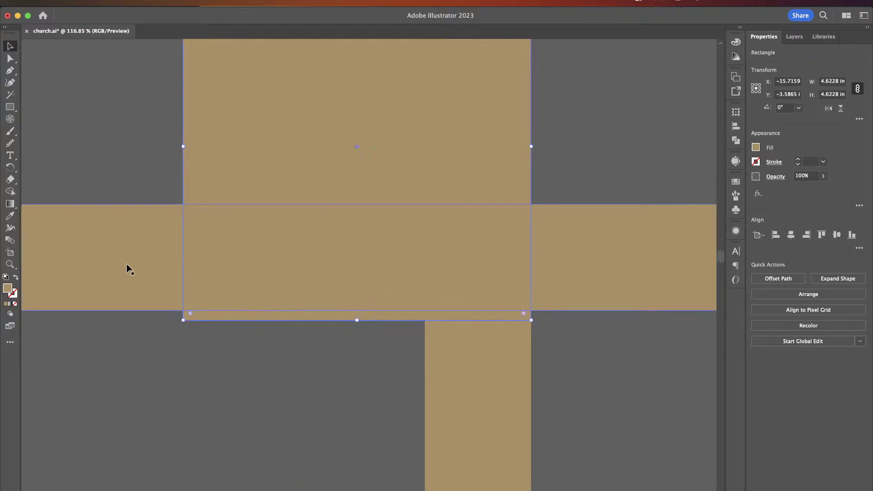
{"action": "scroll", "coordinate": [253, 220], "scroll_direction": "down", "scroll_amount": 2}
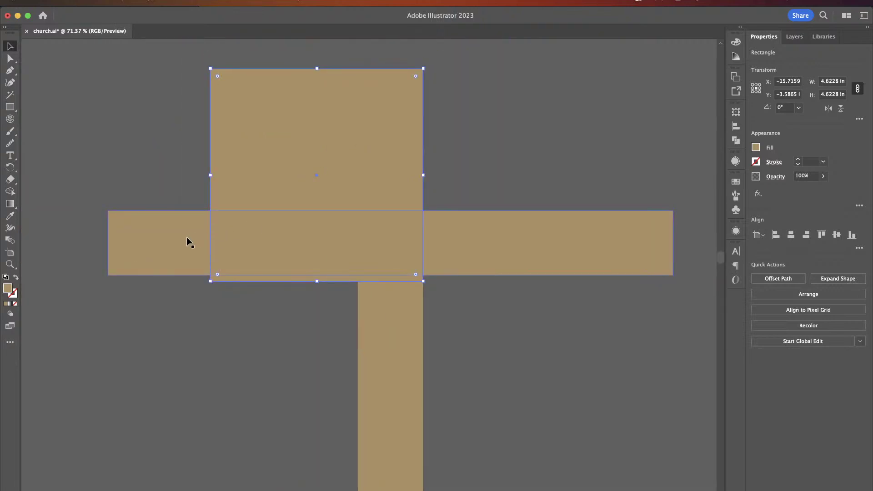
{"action": "left_click_drag", "start_coordinate": [187, 241], "coordinate": [184, 248]}
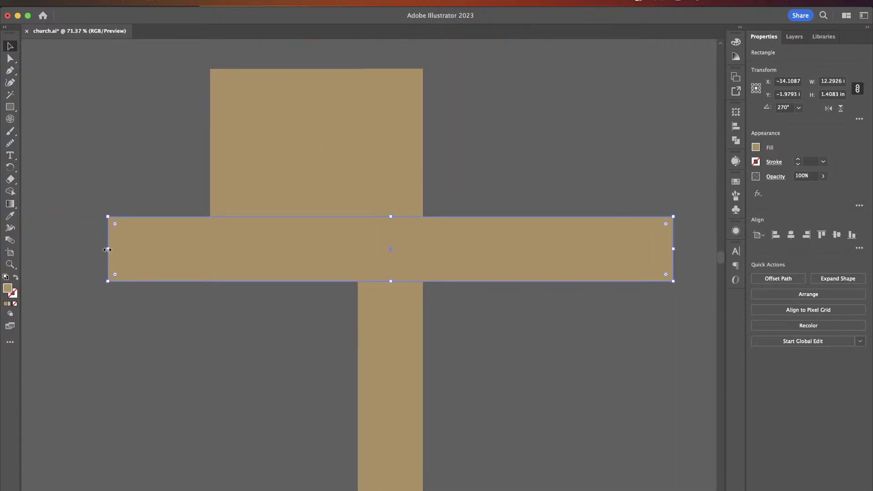
Step: Trim both crossbar ends to the outer edges of the square guide and its duplicate across the vertical bar, about 7.84 in wide overall
{"action": "left_click_drag", "start_coordinate": [108, 249], "coordinate": [210, 246]}
{"action": "left_click", "coordinate": [356, 157]}
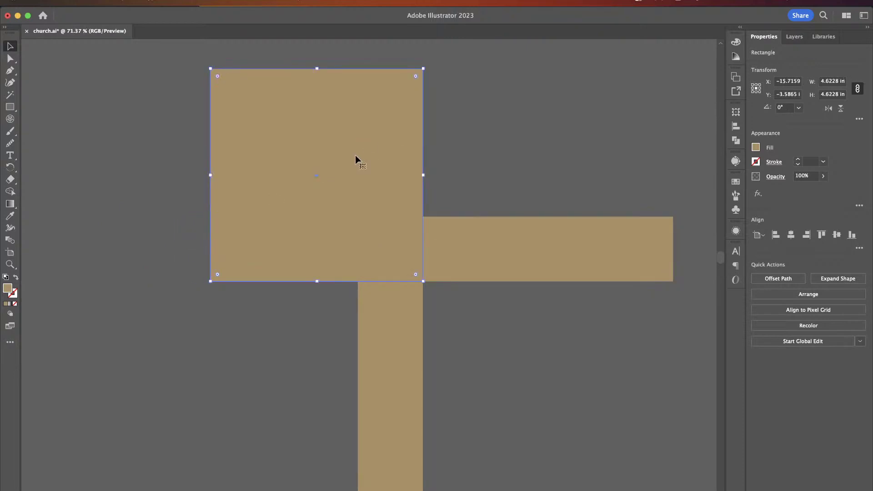
{"action": "left_click_drag", "start_coordinate": [316, 175], "coordinate": [494, 171]}
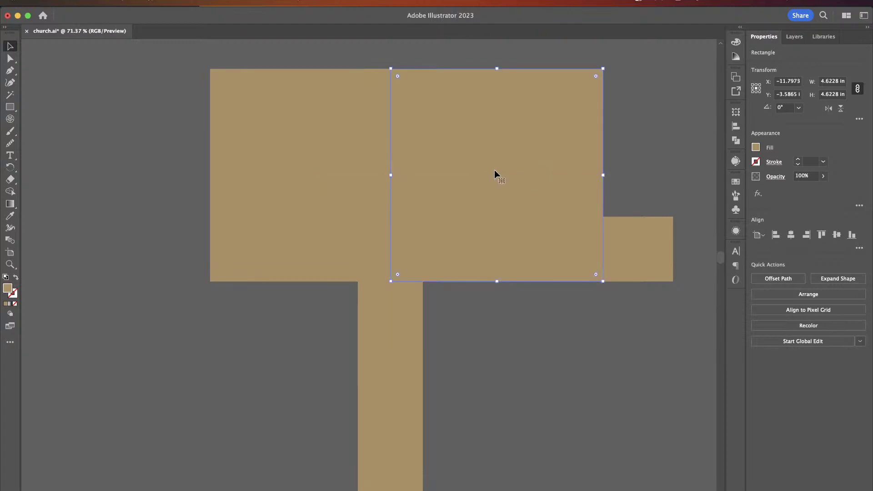
{"action": "left_click_drag", "start_coordinate": [449, 196], "coordinate": [419, 200]}
{"action": "left_click", "coordinate": [636, 232]}
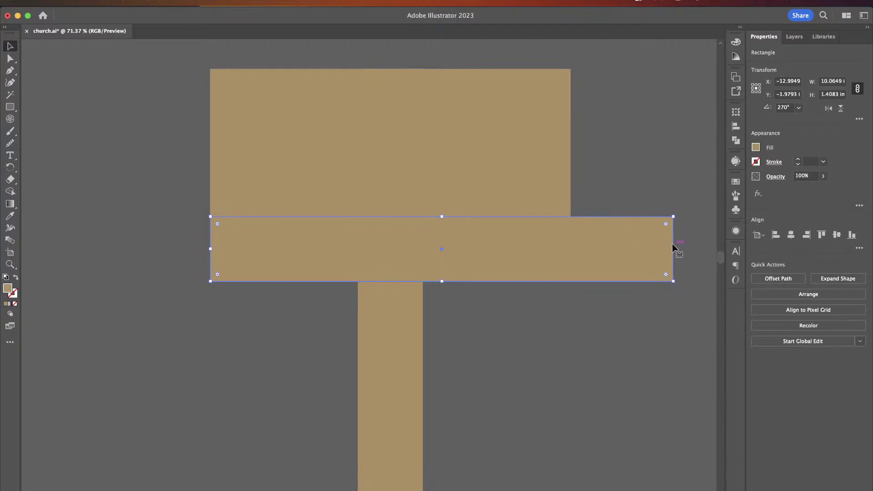
{"action": "left_click_drag", "start_coordinate": [673, 249], "coordinate": [571, 249]}
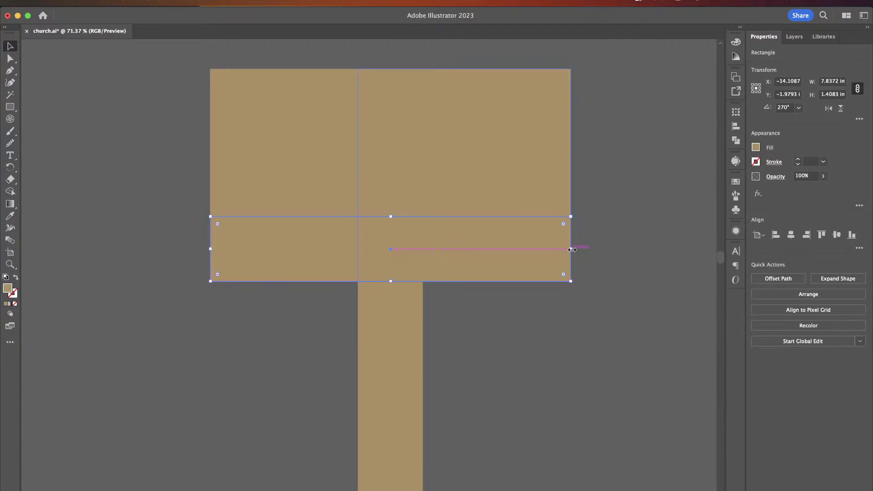
Step: Move both square guides away from the cross to check its proportions, and undo the move
{"action": "scroll", "coordinate": [570, 249], "scroll_direction": "down", "scroll_amount": 3}
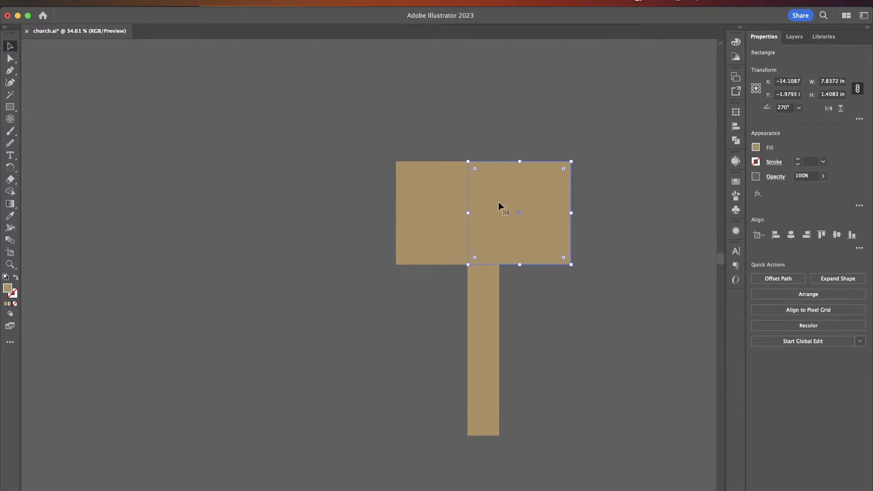
{"action": "left_click", "coordinate": [444, 198], "text": "shift"}
{"action": "left_click_drag", "start_coordinate": [444, 199], "coordinate": [93, 210]}
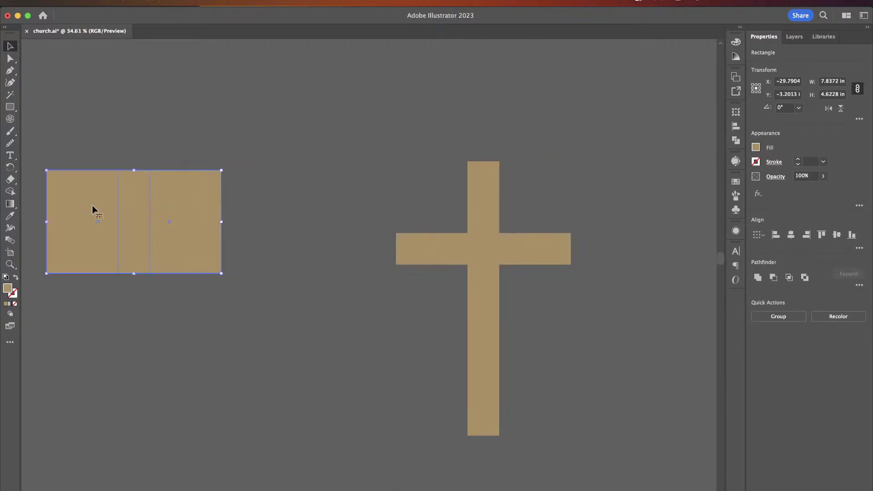
{"action": "key", "text": "super+z"}
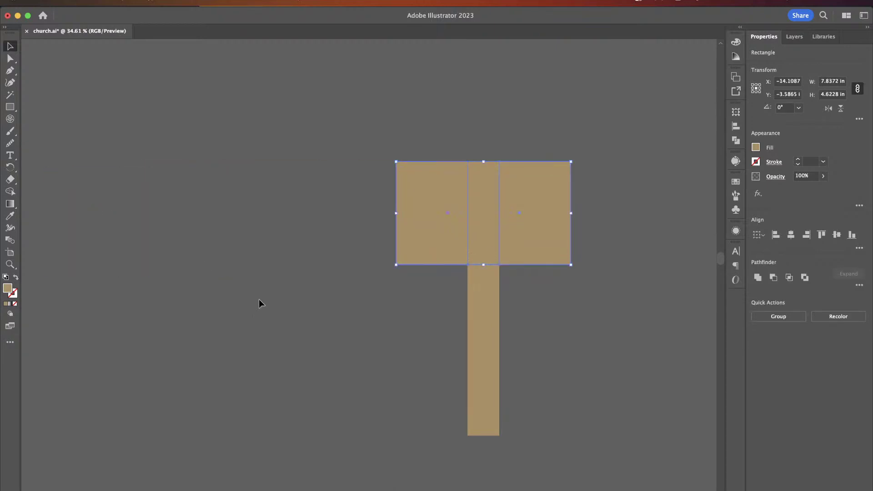
Step: Duplicate the left square guide directly below itself, with its top edge on the crossbar's lower edge
{"action": "scroll", "coordinate": [547, 256], "scroll_direction": "up", "scroll_amount": 2}
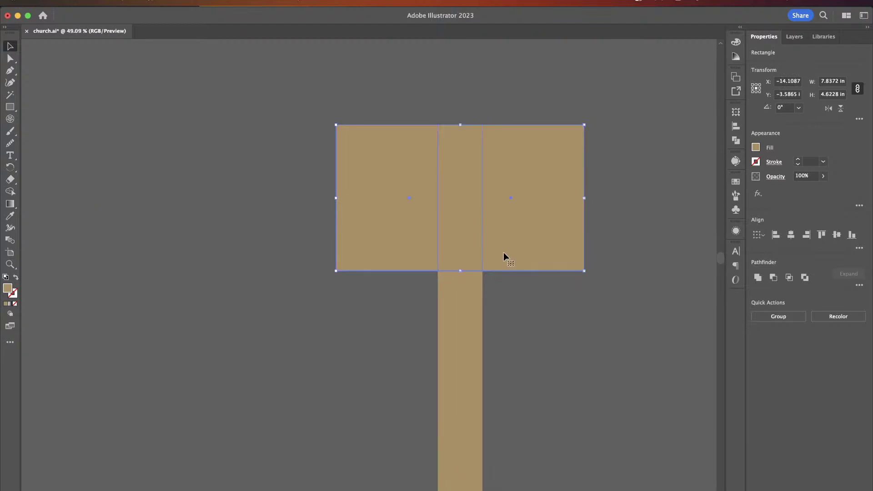
{"action": "left_click", "coordinate": [588, 282]}
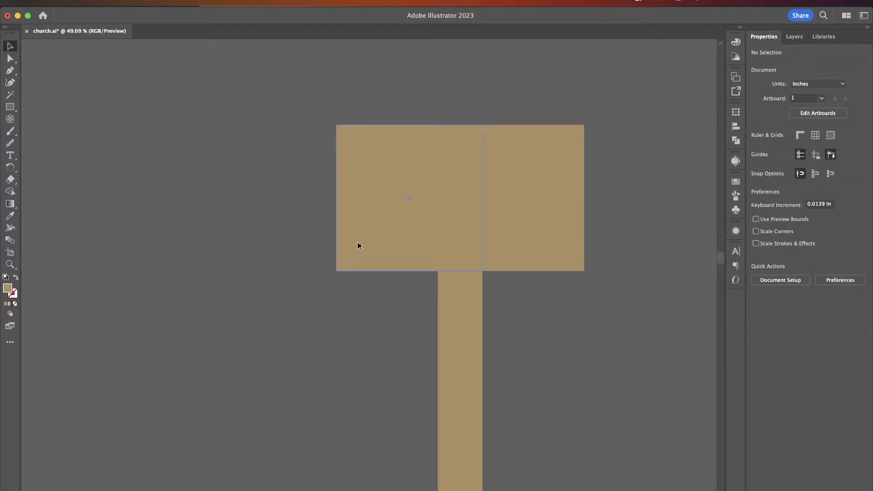
{"action": "left_click_drag", "start_coordinate": [358, 243], "coordinate": [350, 384]}
{"action": "key", "text": "super+z"}
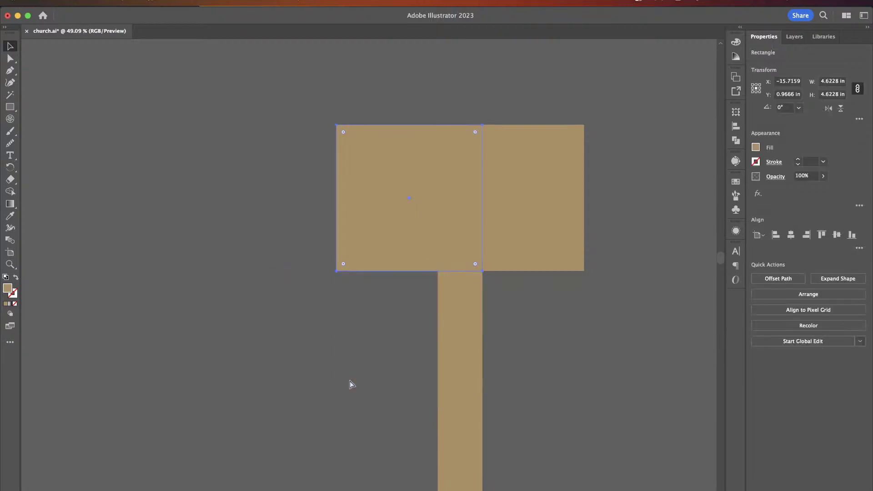
{"action": "left_click_drag", "start_coordinate": [378, 230], "coordinate": [377, 372]}
{"action": "scroll", "coordinate": [377, 372], "scroll_direction": "right", "scroll_amount": 2}
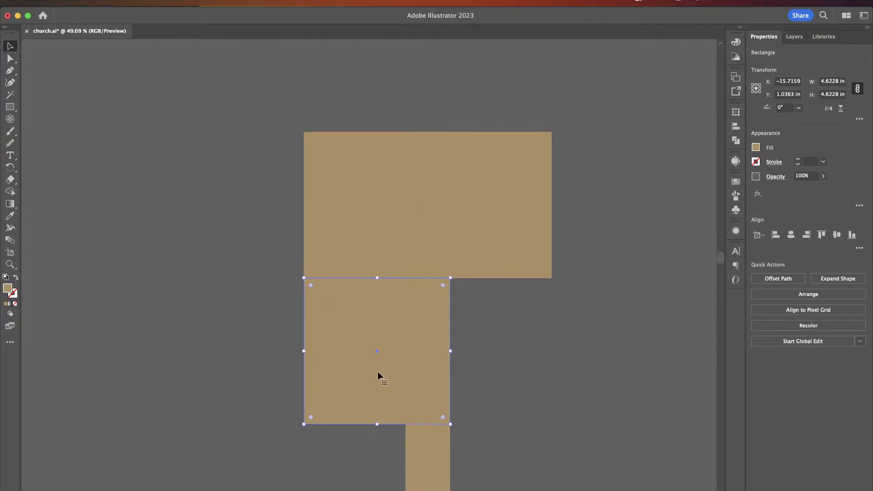
Step: Copy the lower guide to the right of the vertical bar as a half-height guide about 2.31 in tall, starting at the lower guide's bottom edge
{"action": "scroll", "coordinate": [377, 372], "scroll_direction": "right", "scroll_amount": 2}
{"action": "left_click_drag", "start_coordinate": [329, 385], "coordinate": [476, 390]}
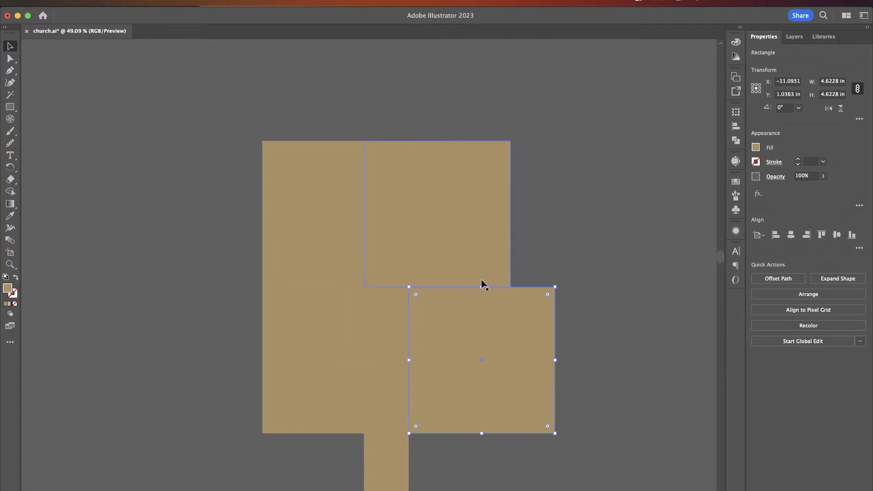
{"action": "left_click_drag", "start_coordinate": [482, 287], "coordinate": [482, 362]}
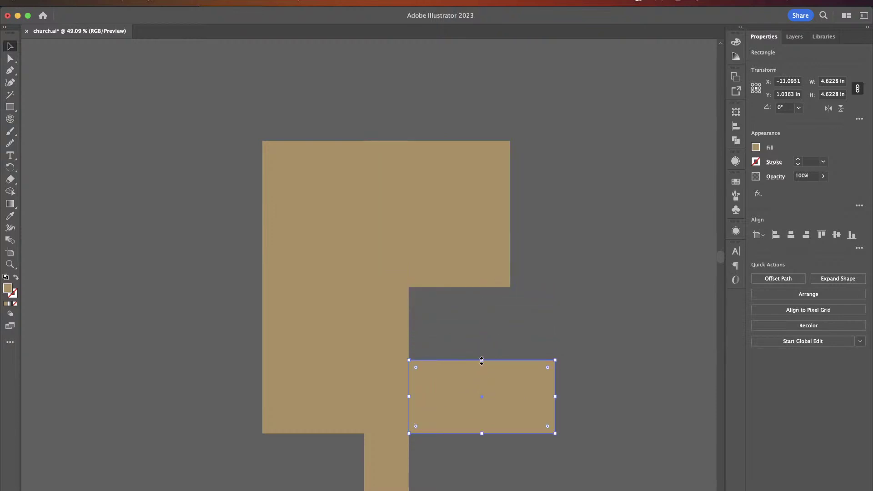
{"action": "scroll", "coordinate": [482, 362], "scroll_direction": "down", "scroll_amount": 1}
{"action": "left_click_drag", "start_coordinate": [476, 396], "coordinate": [470, 454]}
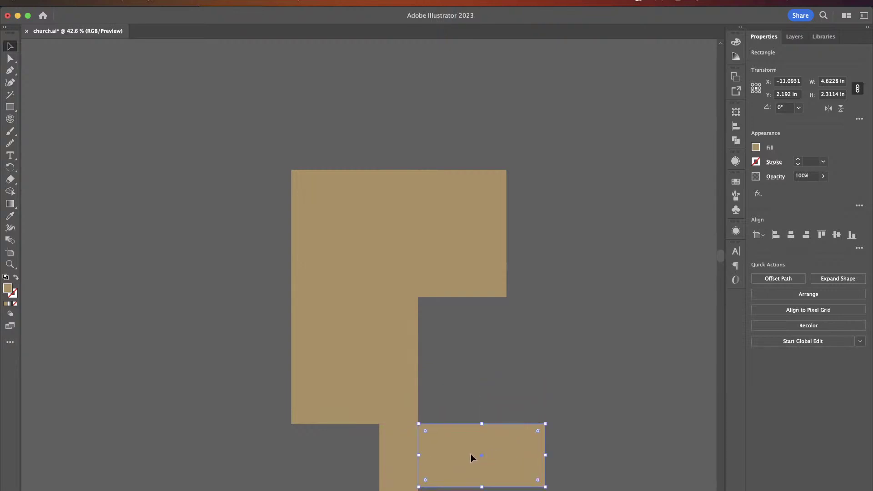
Step: Shorten the front vertical bar to about 11.56 in so its bottom edge aligns with the half-height guide
{"action": "scroll", "coordinate": [437, 468], "scroll_direction": "down", "scroll_amount": 3}
{"action": "left_click", "coordinate": [416, 448]}
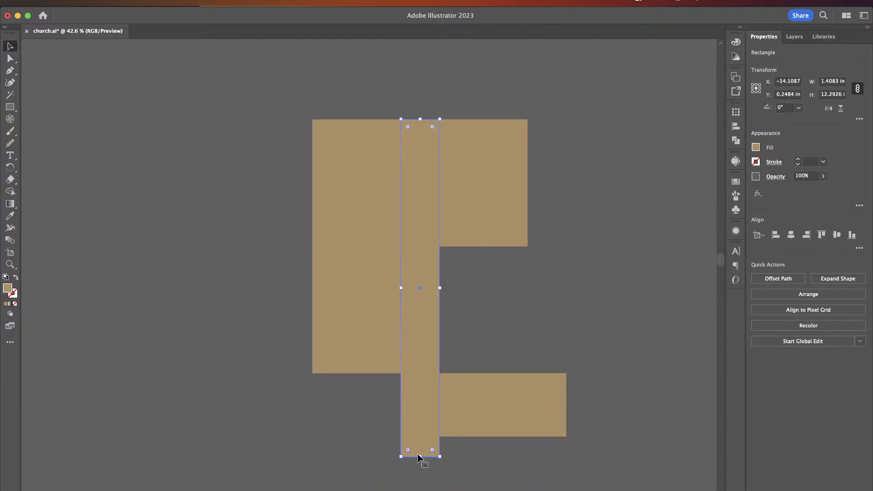
{"action": "left_click_drag", "start_coordinate": [421, 456], "coordinate": [421, 437]}
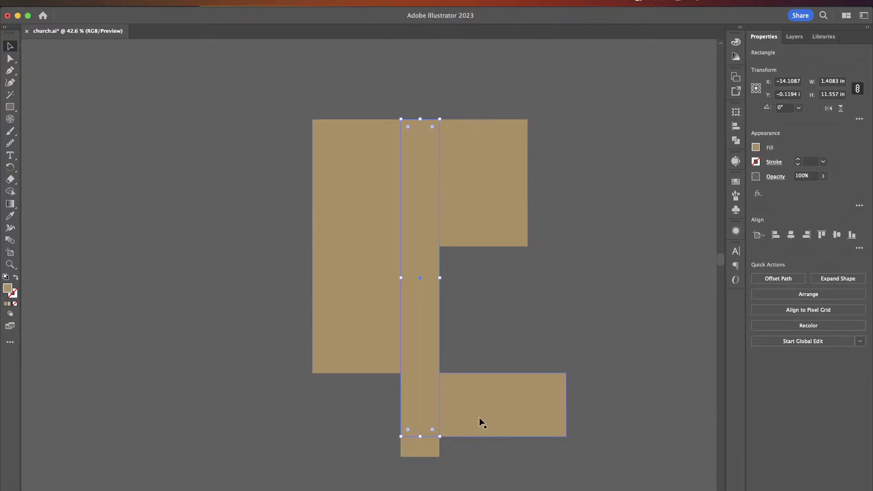
Step: Delete all the spacing guides, leaving only the cross bars
{"action": "left_click", "coordinate": [349, 329], "text": "shift"}
{"action": "left_click", "coordinate": [364, 209], "text": "shift"}
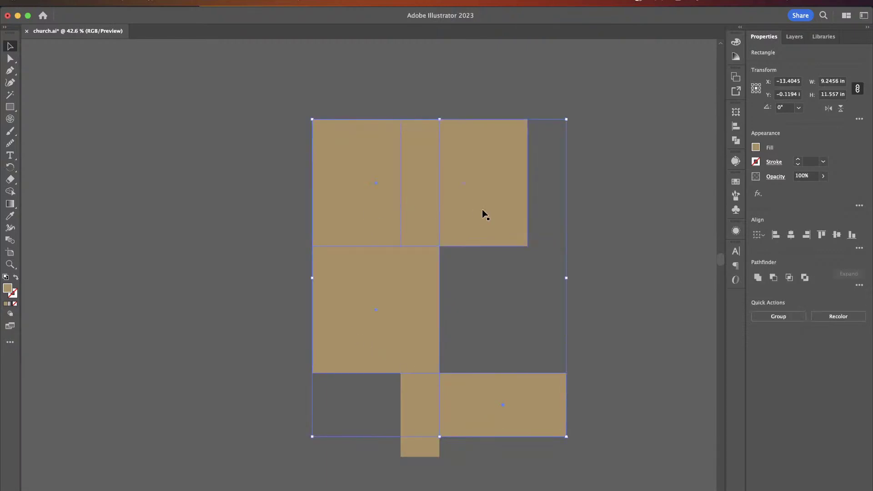
{"action": "key", "text": "Delete"}
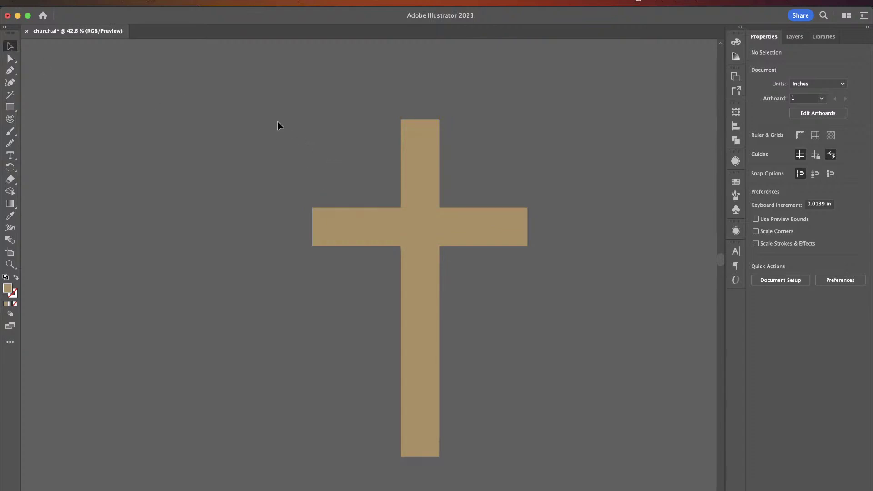
Step: Unite the vertical bars and the crossbar into a single cross shape
{"action": "left_click_drag", "start_coordinate": [277, 122], "coordinate": [538, 381]}
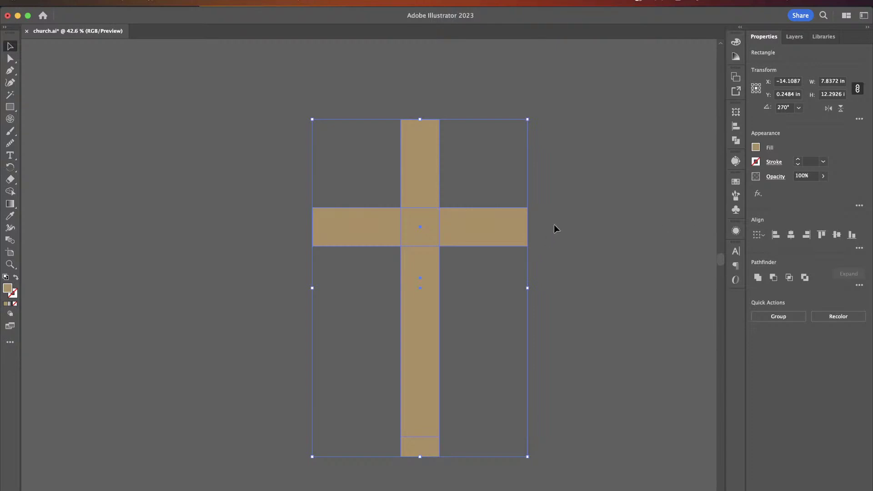
{"action": "left_click", "coordinate": [758, 278]}
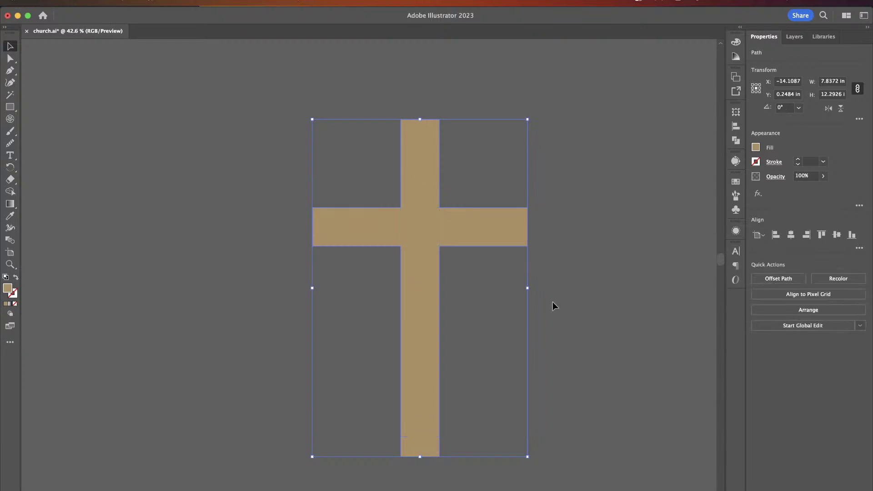
{"action": "left_click", "coordinate": [575, 296]}
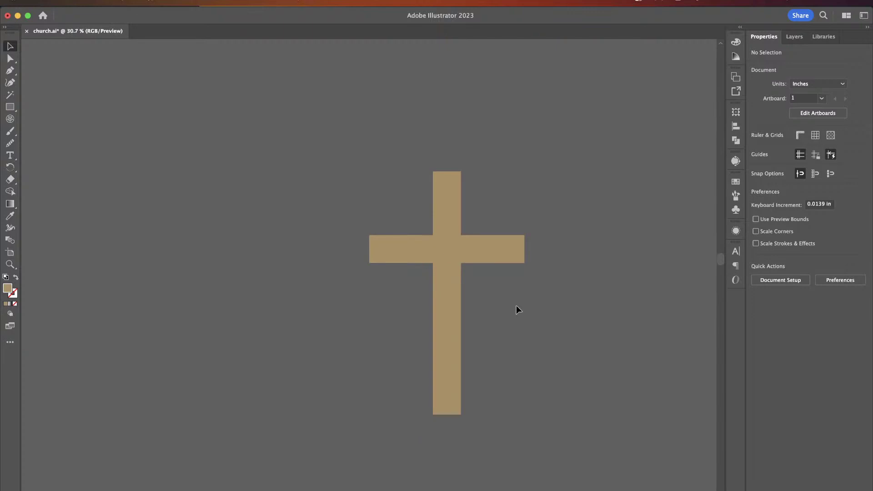
Step: Move the cross to the left and place a duplicate of it level with it on the right
{"action": "scroll", "coordinate": [517, 309], "scroll_direction": "right", "scroll_amount": 3}
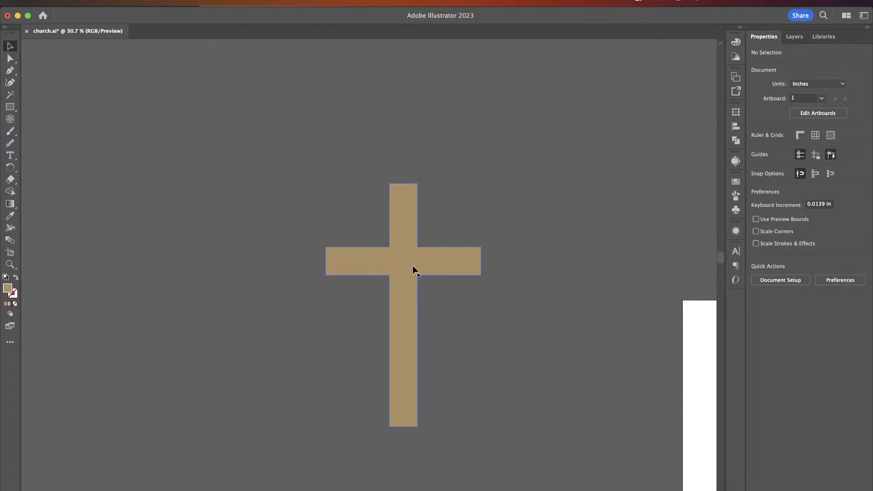
{"action": "left_click_drag", "start_coordinate": [413, 265], "coordinate": [296, 275]}
{"action": "left_click", "coordinate": [434, 212]}
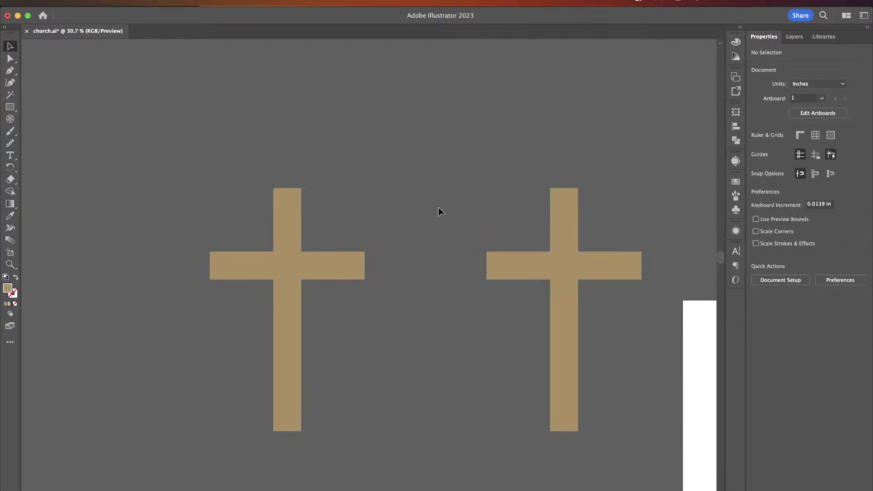
Step: Apply the 3D Extrude & Bevel effect to the left cross
{"action": "scroll", "coordinate": [287, 238], "scroll_direction": "left", "scroll_amount": 3}
{"action": "scroll", "coordinate": [286, 238], "scroll_direction": "down", "scroll_amount": 3}
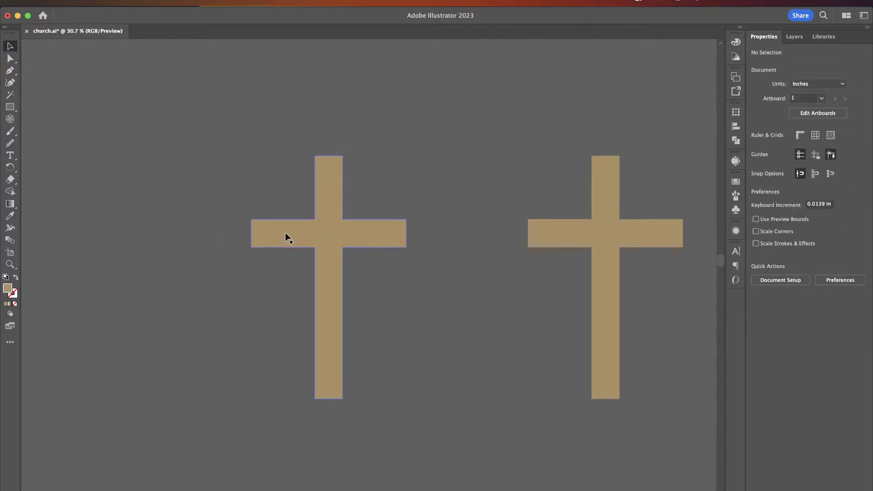
{"action": "left_click", "coordinate": [339, 229]}
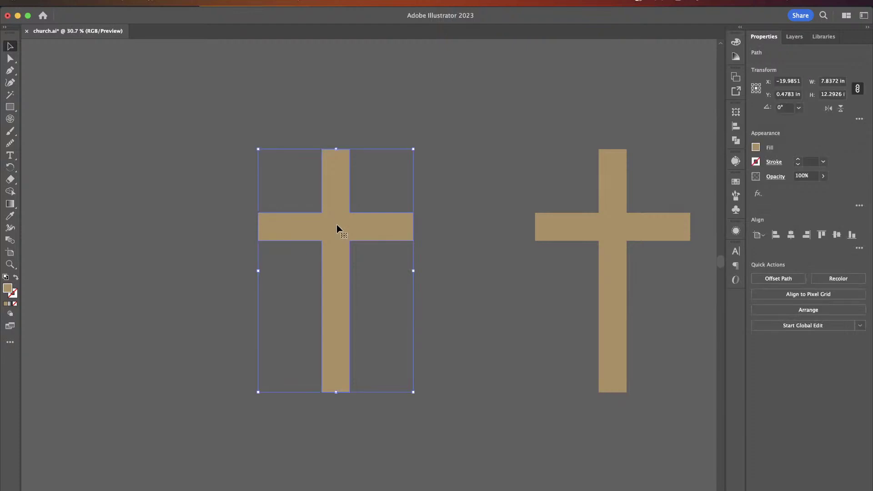
{"action": "left_click", "coordinate": [207, 2]}
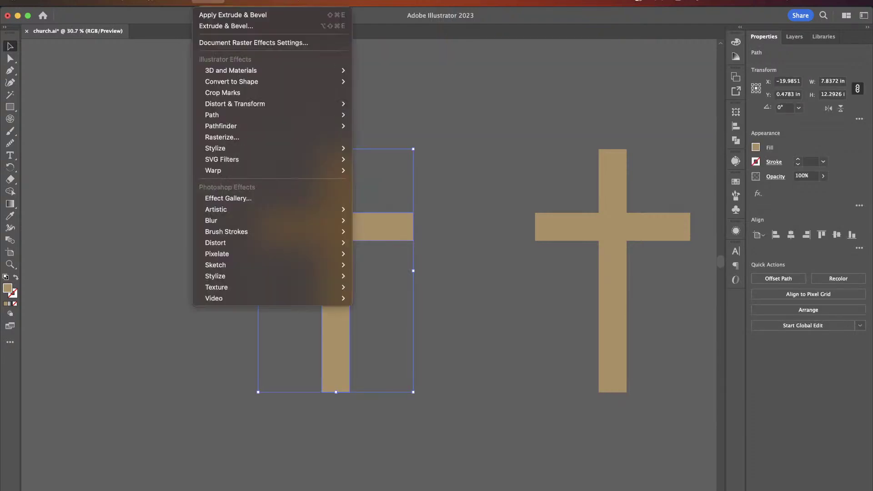
{"action": "mouse_move", "coordinate": [281, 72]}
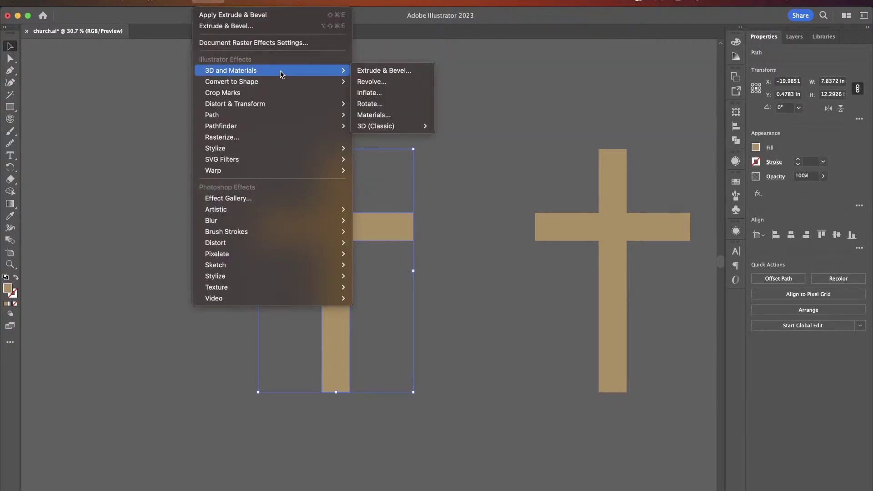
{"action": "left_click", "coordinate": [361, 72]}
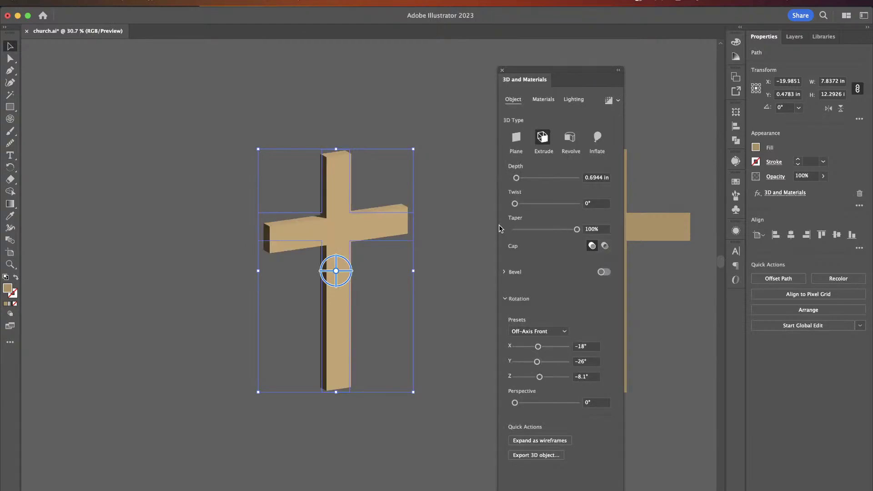
Step: Set the extruded cross's Y and Z rotation to 0°
{"action": "left_click", "coordinate": [589, 364]}
{"action": "type", "text": "0"}
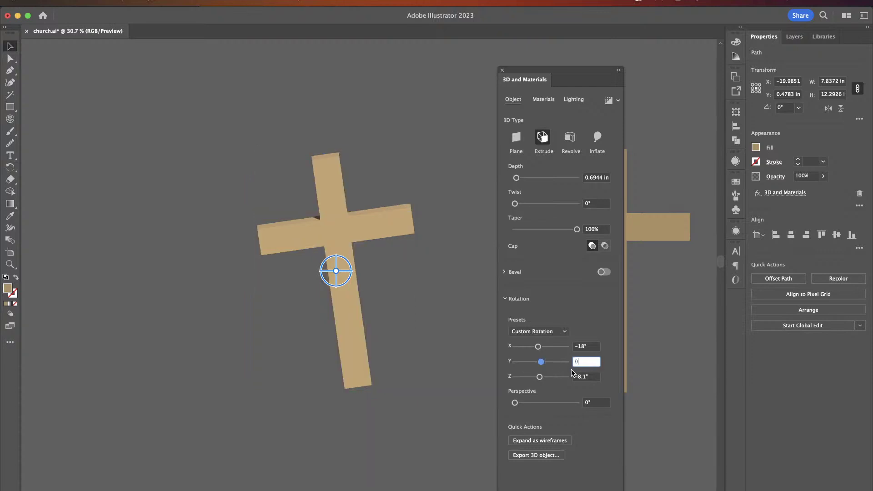
{"action": "key", "text": "Tab"}
{"action": "type", "text": "0"}
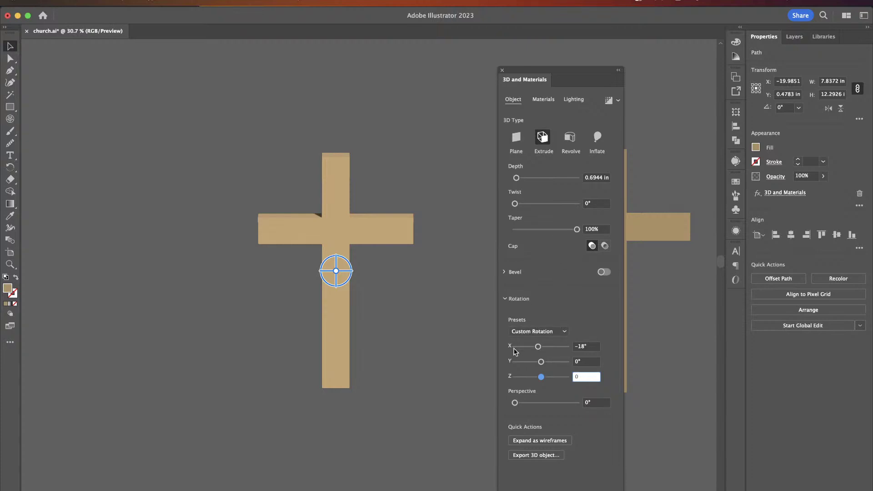
Step: Set the extruded cross's X rotation to 14° and perspective to 27°, trying and undoing a 43° perspective
{"action": "left_click_drag", "start_coordinate": [539, 348], "coordinate": [545, 349]}
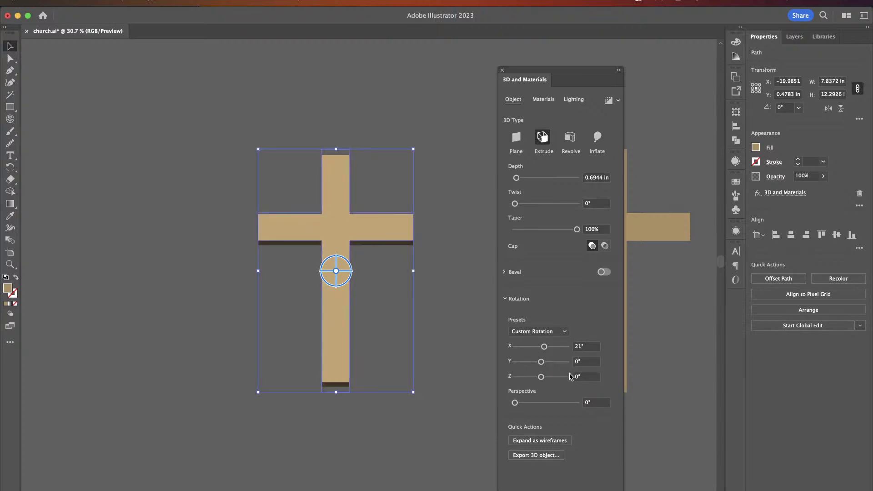
{"action": "left_click_drag", "start_coordinate": [516, 403], "coordinate": [526, 404]}
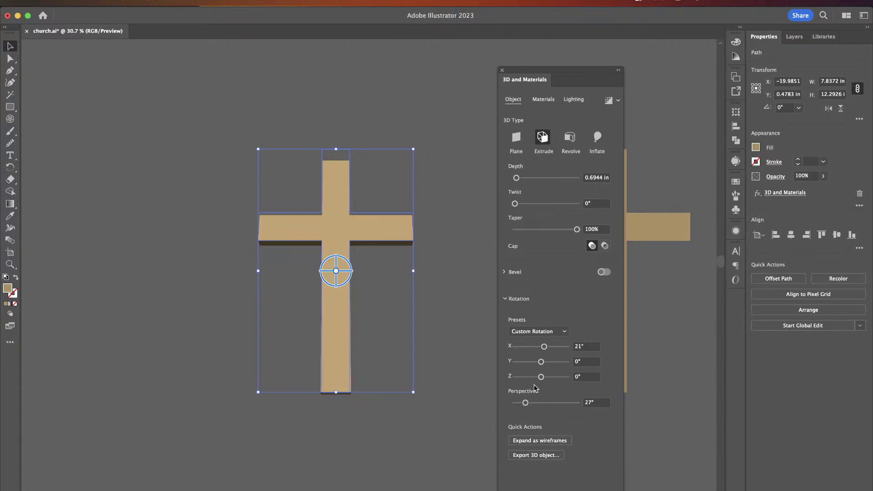
{"action": "left_click_drag", "start_coordinate": [544, 346], "coordinate": [544, 346]}
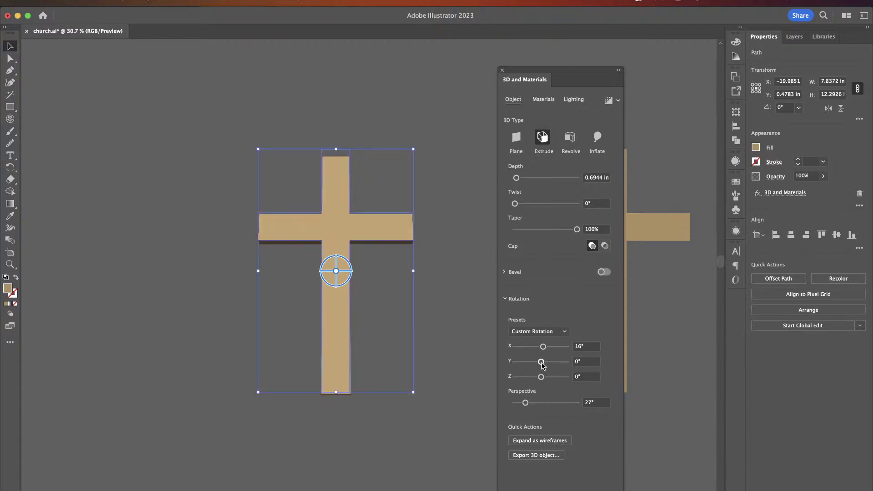
{"action": "left_click_drag", "start_coordinate": [525, 403], "coordinate": [531, 404]}
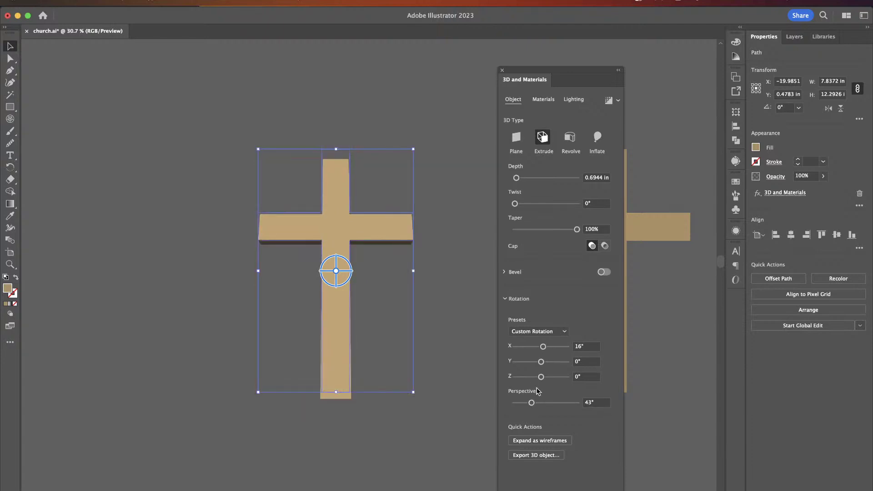
{"action": "key", "text": "super+z"}
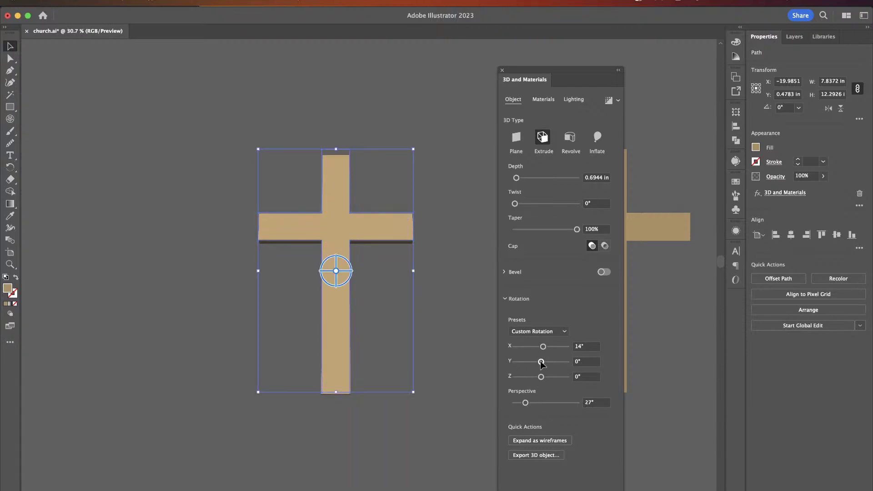
Step: Undo the last X rotation changes on the extruded cross and close the 3D and Materials settings
{"action": "key", "text": "super+z"}
{"action": "key", "text": "super+z"}
{"action": "key", "text": "super+z"}
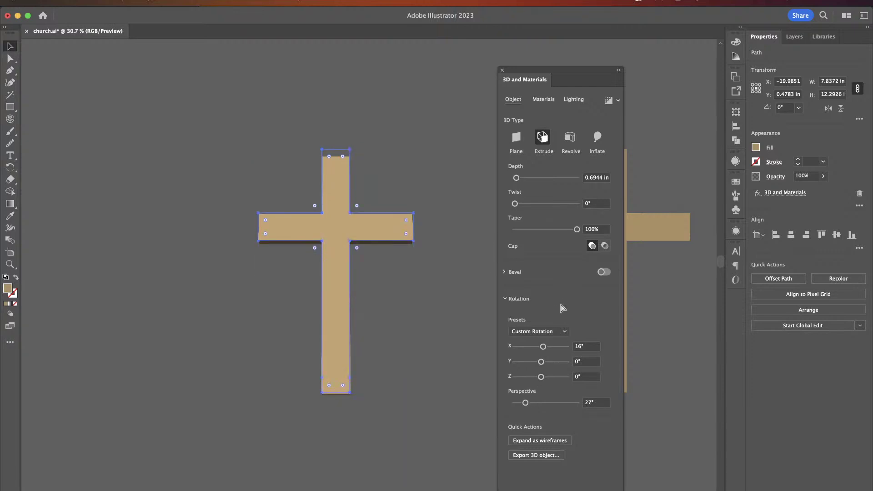
{"action": "left_click", "coordinate": [448, 328]}
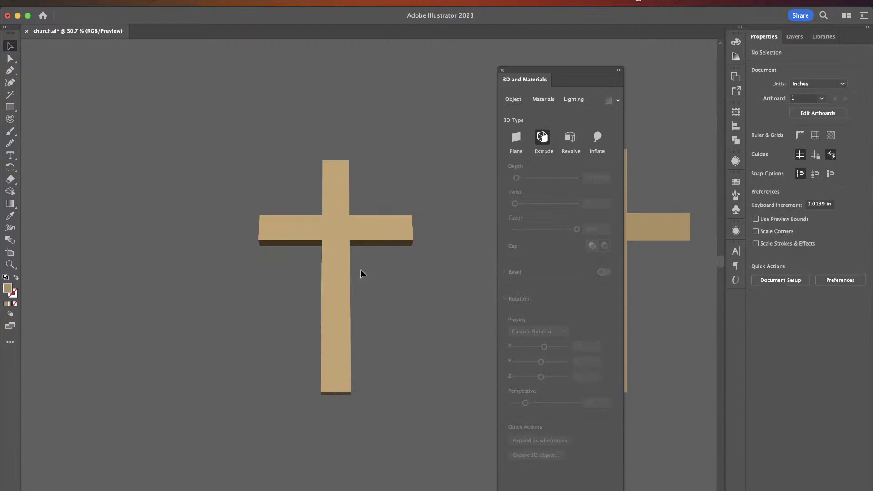
{"action": "left_click", "coordinate": [342, 268]}
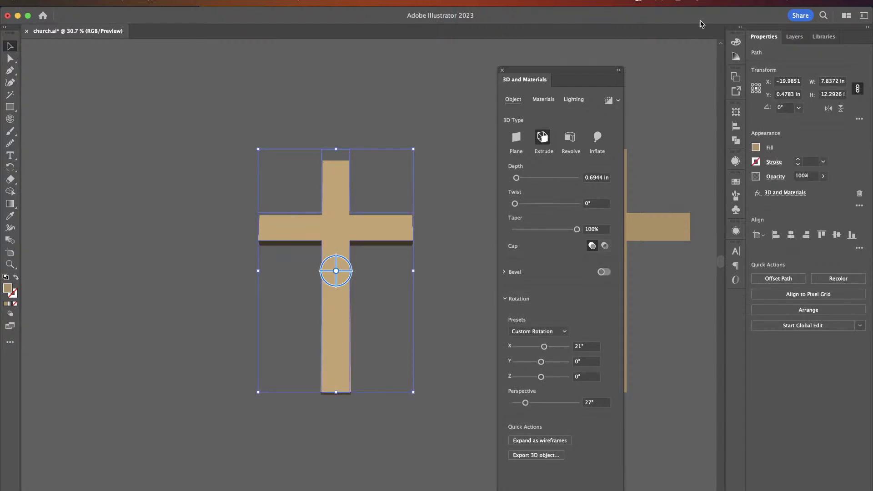
{"action": "left_click", "coordinate": [502, 70]}
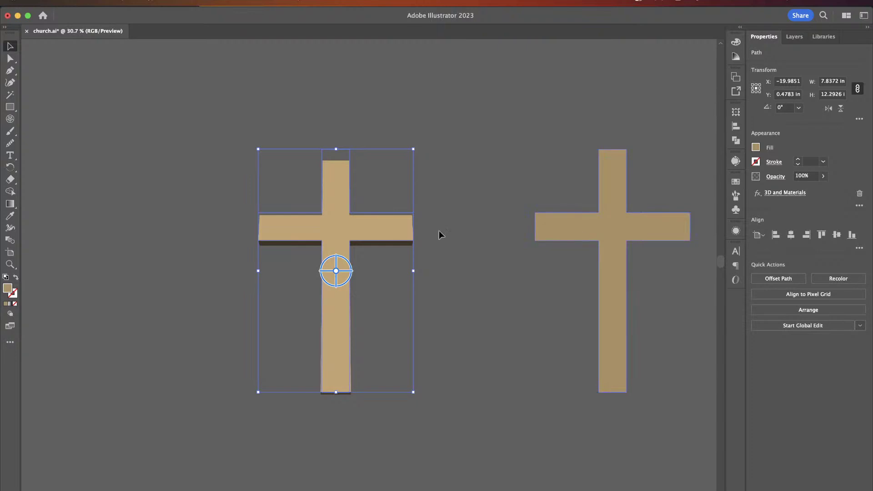
Step: Draw a vertical line about 2.12 in long with the Pen tool, centred just above the extruded cross
{"action": "scroll", "coordinate": [67, 173], "scroll_direction": "up", "scroll_amount": 3}
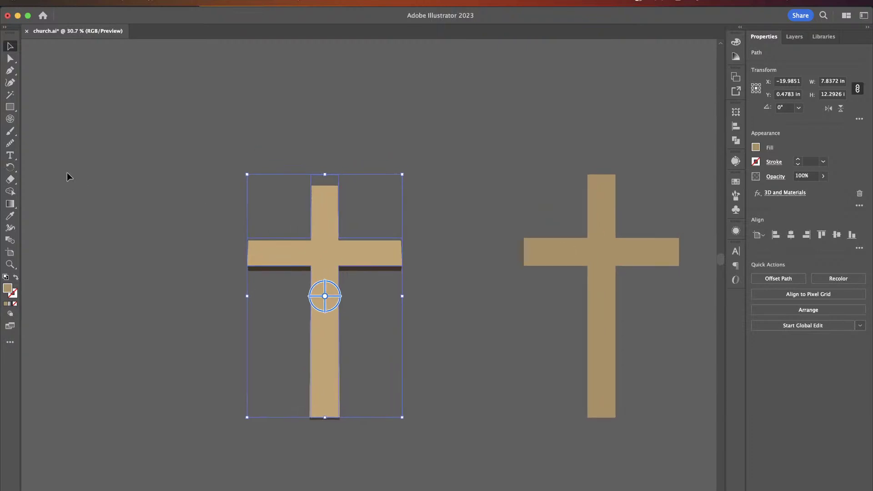
{"action": "scroll", "coordinate": [67, 172], "scroll_direction": "left", "scroll_amount": 2}
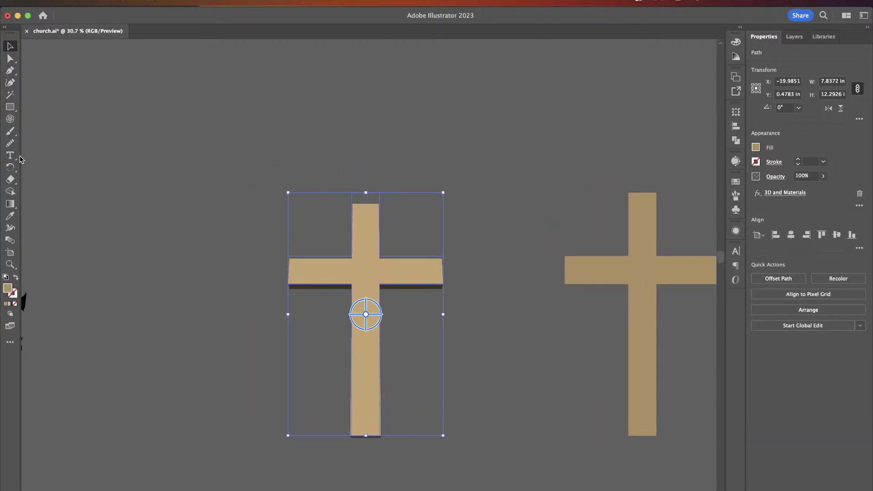
{"action": "key", "text": "p"}
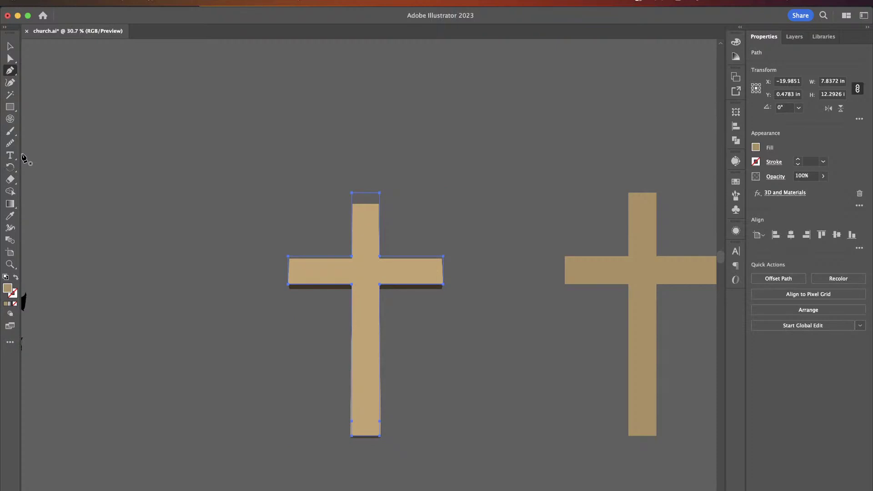
{"action": "left_click", "coordinate": [366, 177]}
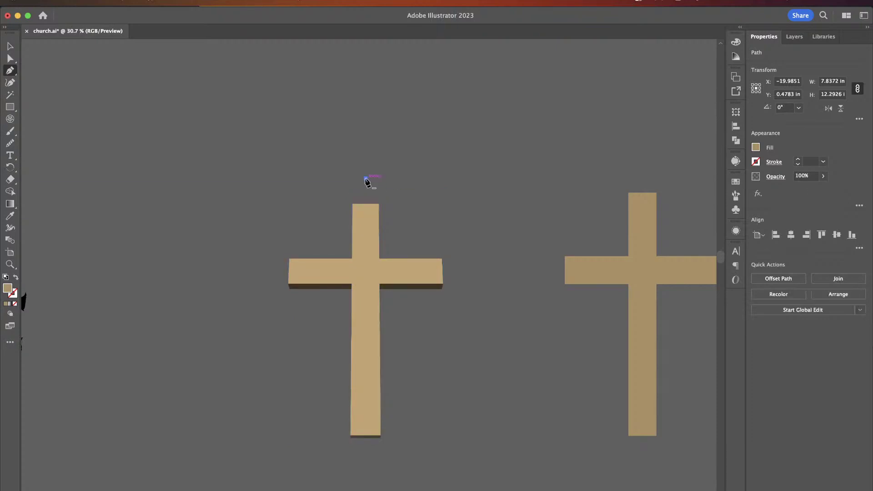
{"action": "left_click", "coordinate": [365, 136]}
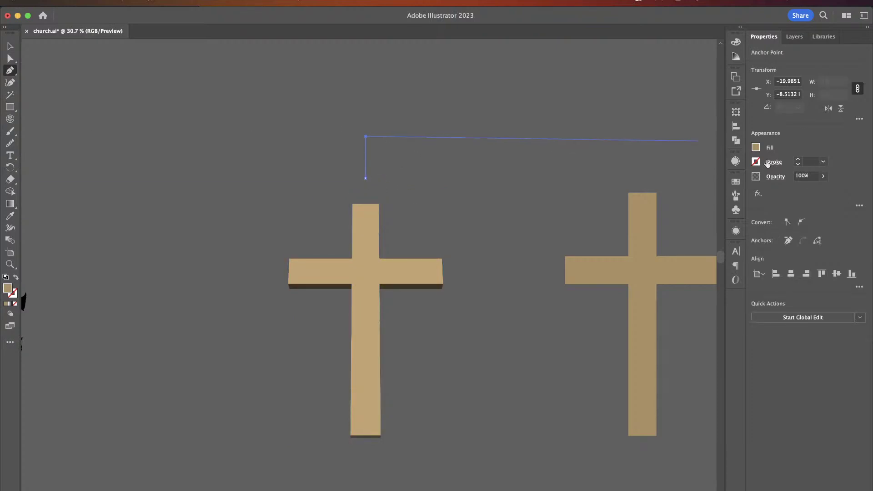
Step: Swap the line's fill and stroke so the tan colour is on the stroke, and set its weight to 14 pt
{"action": "left_click", "coordinate": [15, 278]}
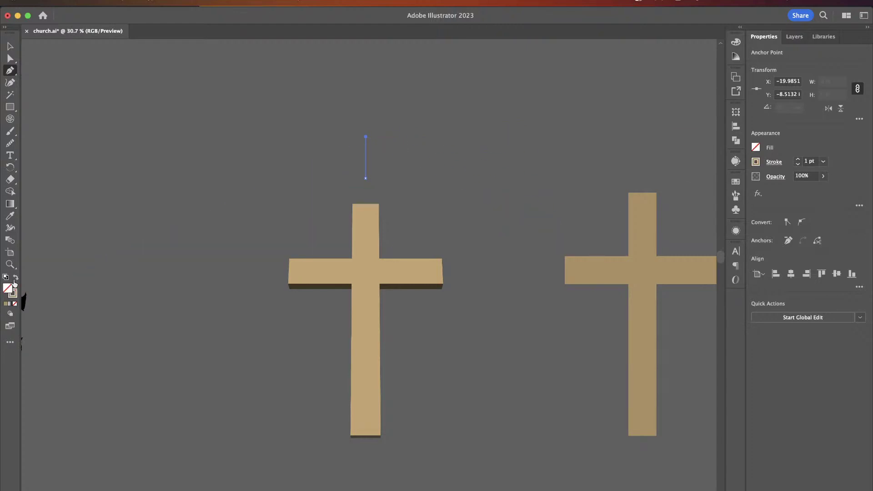
{"action": "left_click", "coordinate": [823, 162]}
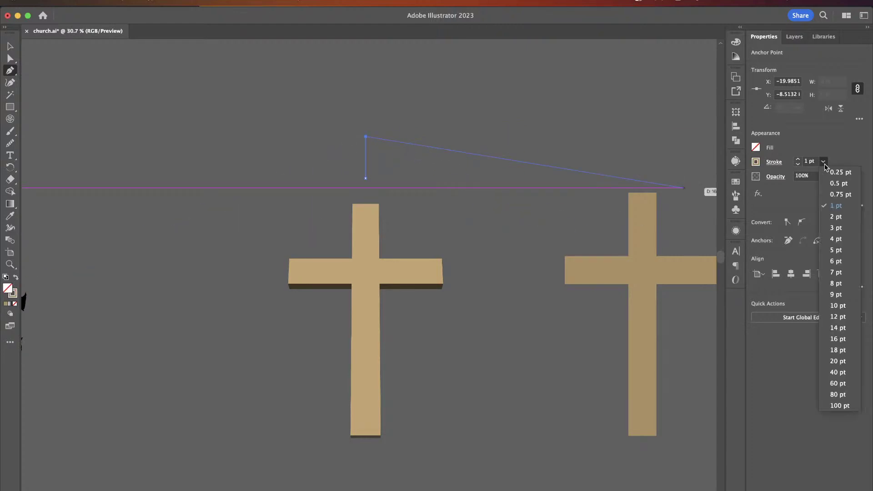
{"action": "left_click", "coordinate": [839, 305]}
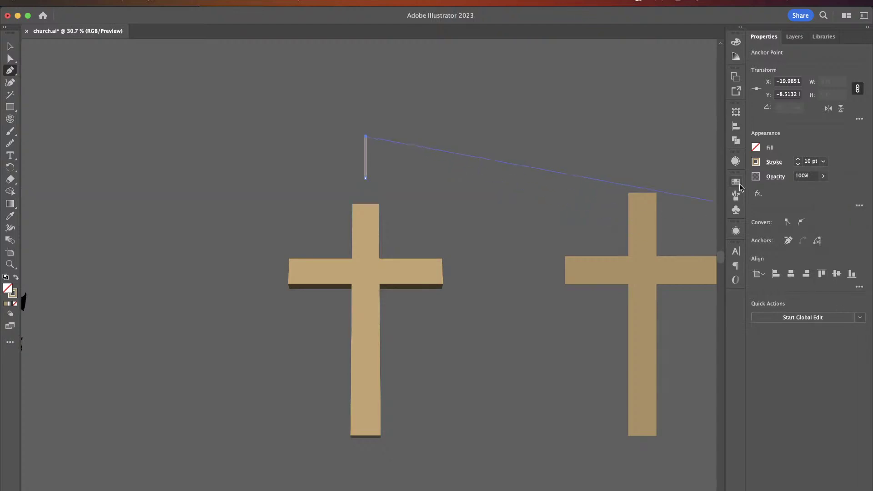
{"action": "left_click", "coordinate": [823, 162]}
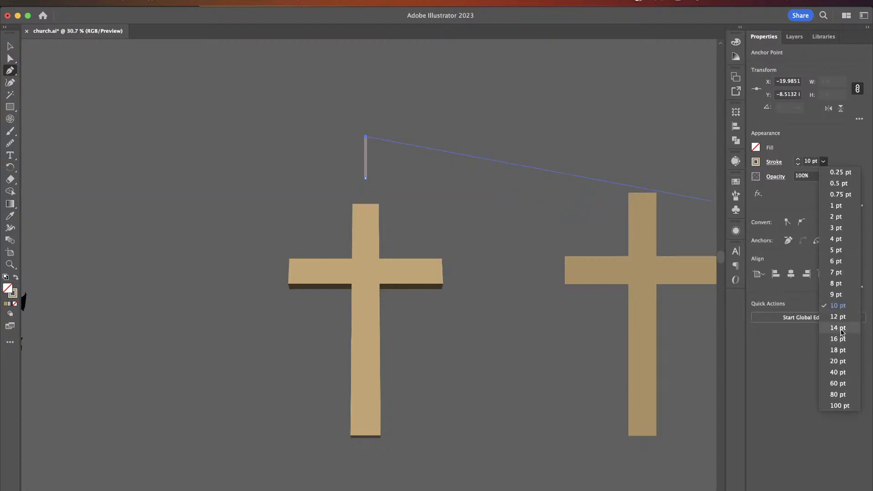
{"action": "left_click", "coordinate": [839, 328]}
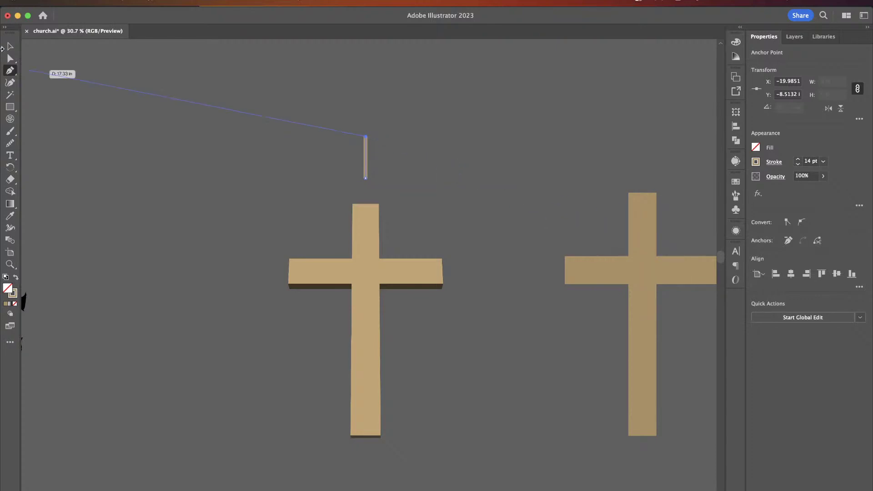
Step: Give the vertical line's stroke round caps and round corner joins
{"action": "left_click", "coordinate": [10, 58]}
{"action": "left_click", "coordinate": [321, 136]}
{"action": "scroll", "coordinate": [366, 150], "scroll_direction": "up", "scroll_amount": 2}
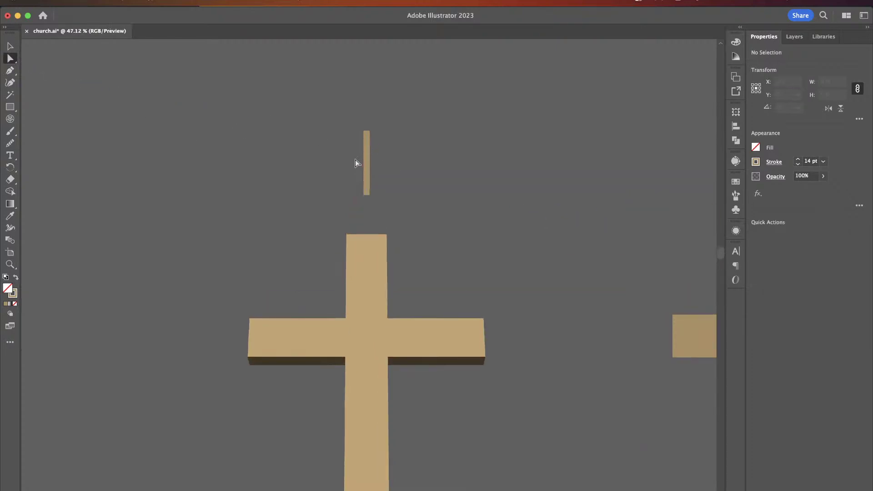
{"action": "left_click", "coordinate": [364, 163]}
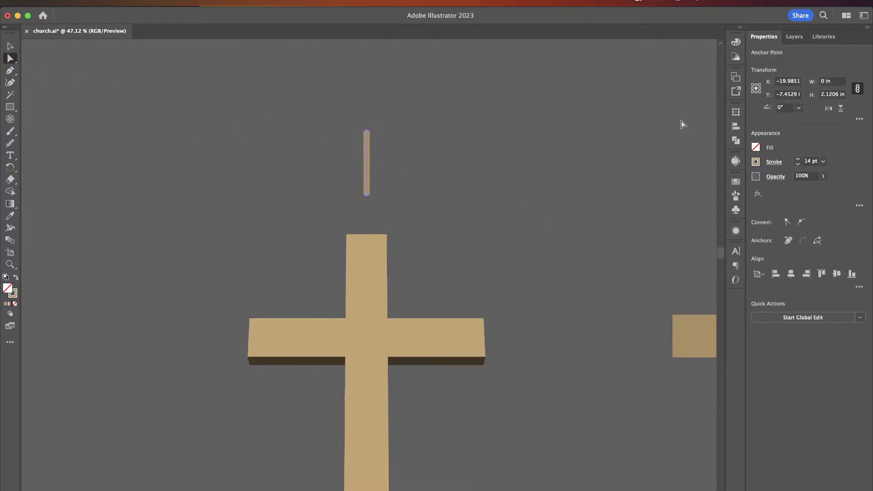
{"action": "left_click", "coordinate": [738, 162]}
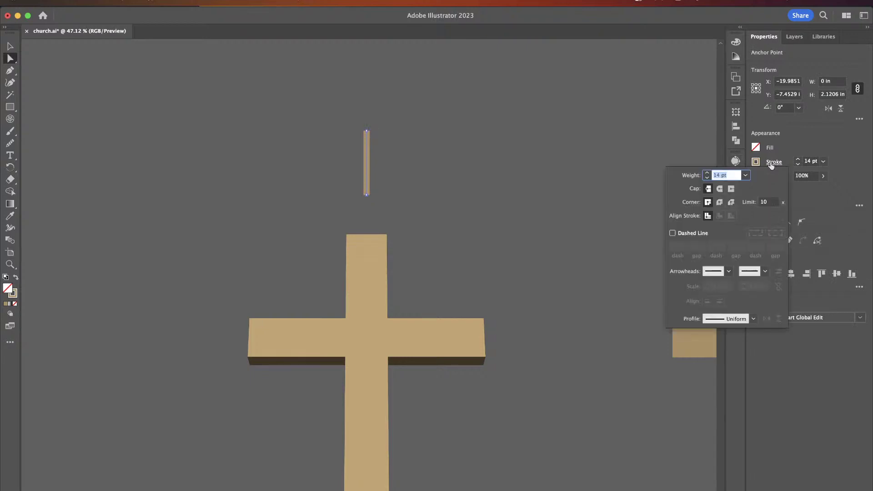
{"action": "left_click", "coordinate": [720, 188]}
{"action": "left_click", "coordinate": [719, 202]}
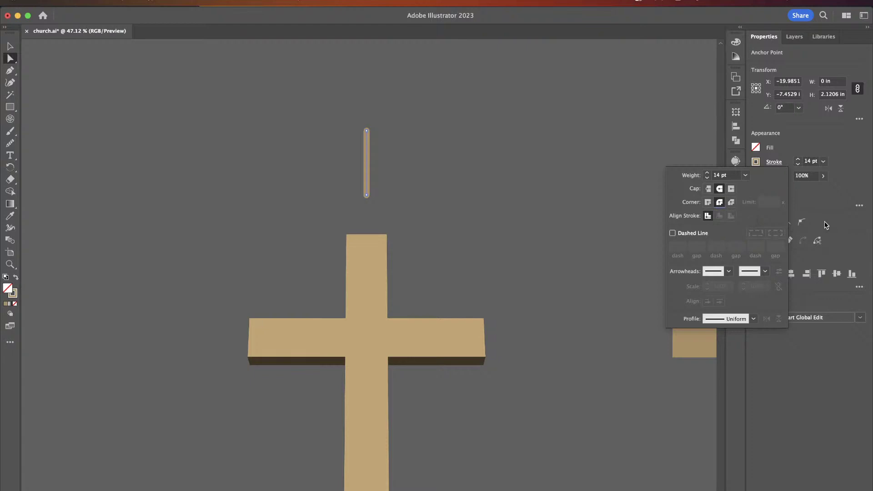
{"action": "left_click", "coordinate": [819, 195]}
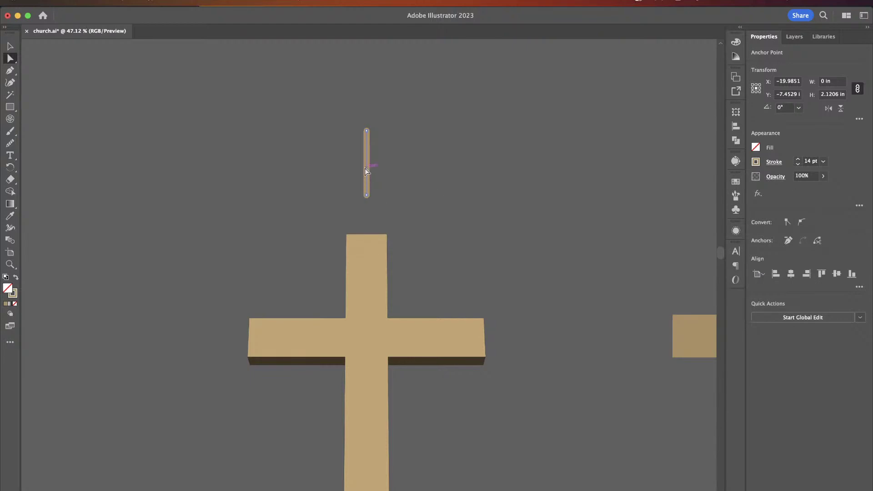
Step: Duplicate the rounded line directly above itself and shorten the copy from its upper end to roughly half its length
{"action": "scroll", "coordinate": [369, 171], "scroll_direction": "up", "scroll_amount": 2}
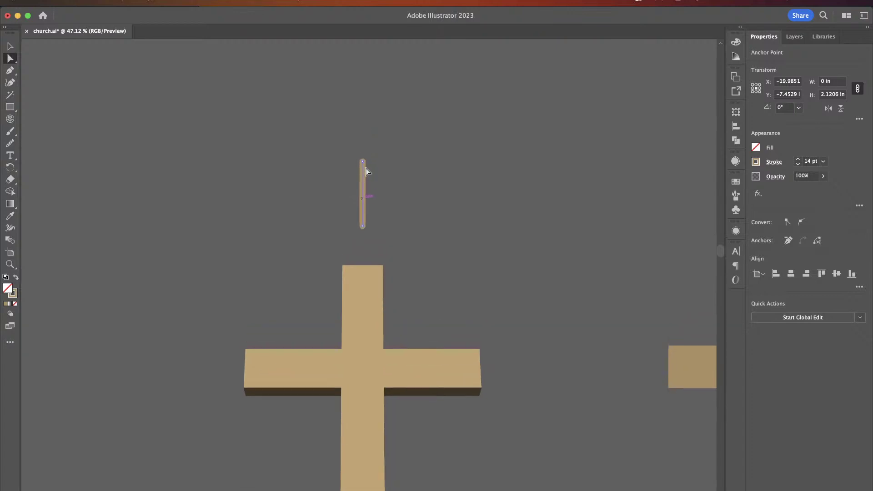
{"action": "left_click_drag", "start_coordinate": [363, 199], "coordinate": [366, 118]}
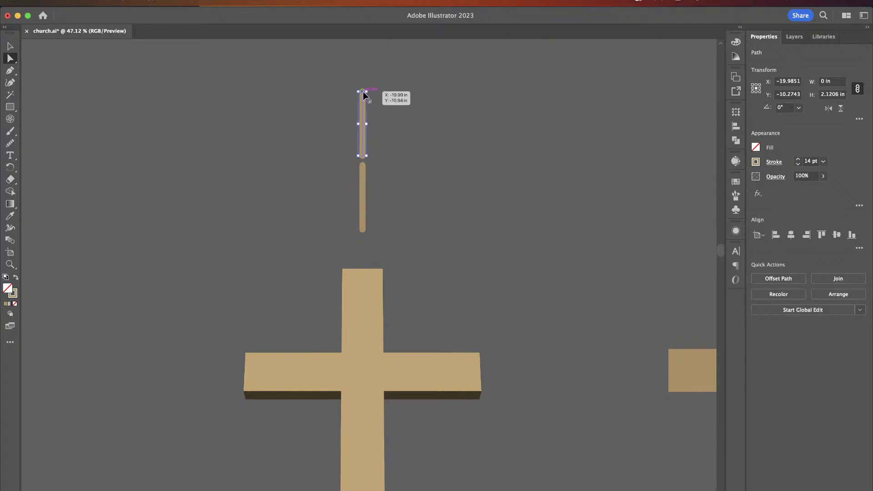
{"action": "left_click", "coordinate": [363, 80]}
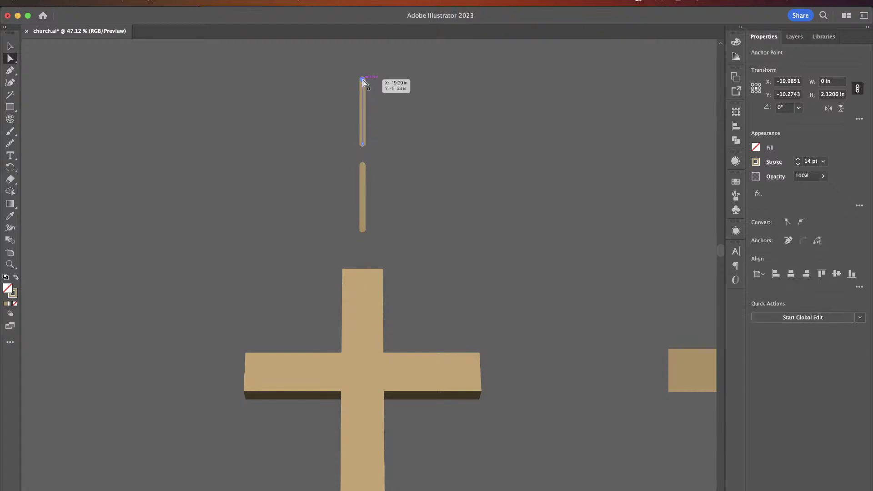
{"action": "left_click_drag", "start_coordinate": [363, 81], "coordinate": [363, 97]}
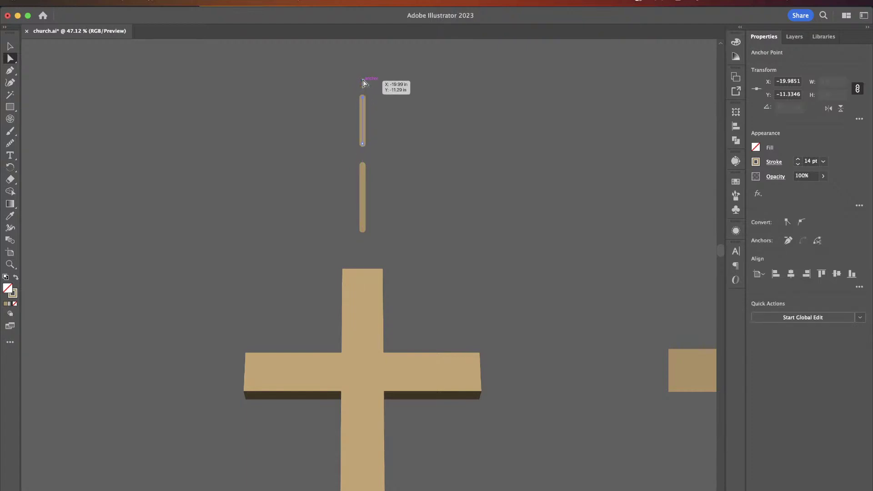
{"action": "key", "text": "Down"}
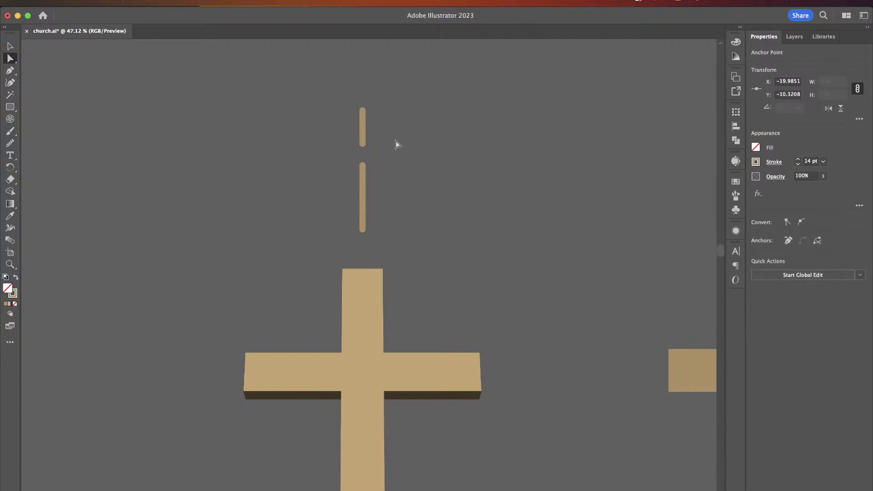
{"action": "left_click", "coordinate": [372, 189]}
{"action": "left_click_drag", "start_coordinate": [363, 196], "coordinate": [361, 253]}
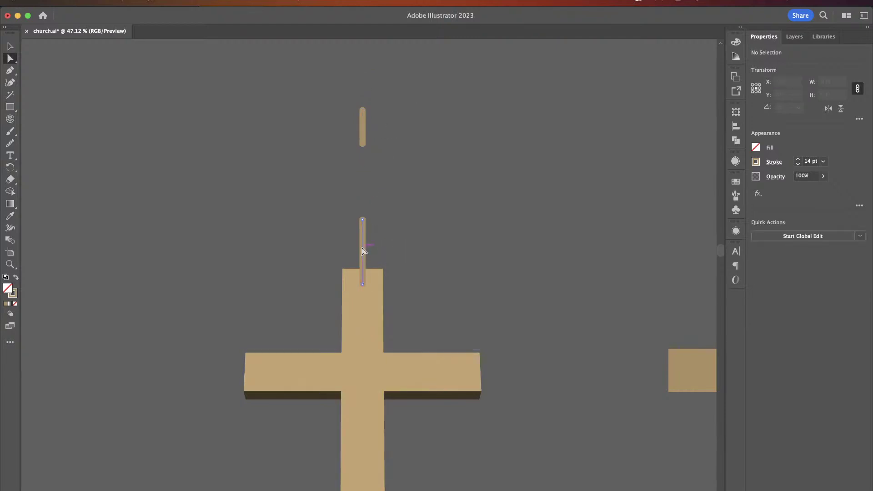
{"action": "key", "text": "super+z"}
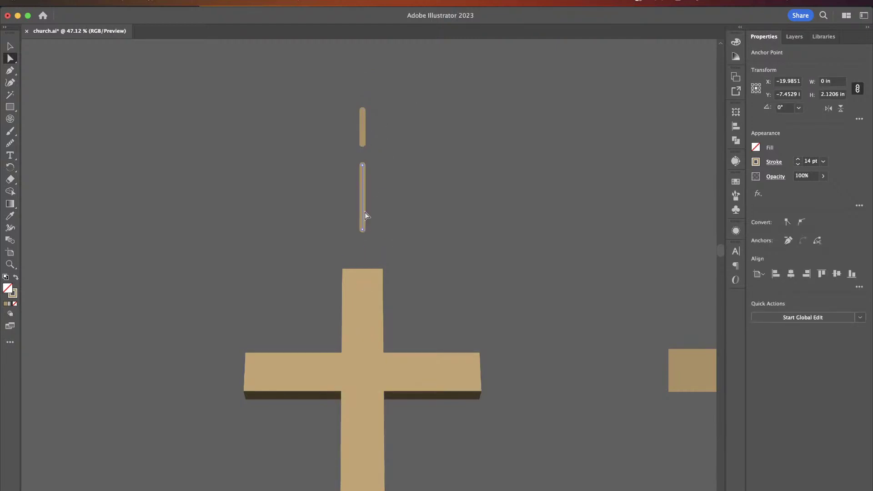
{"action": "key", "text": "super+shift+a"}
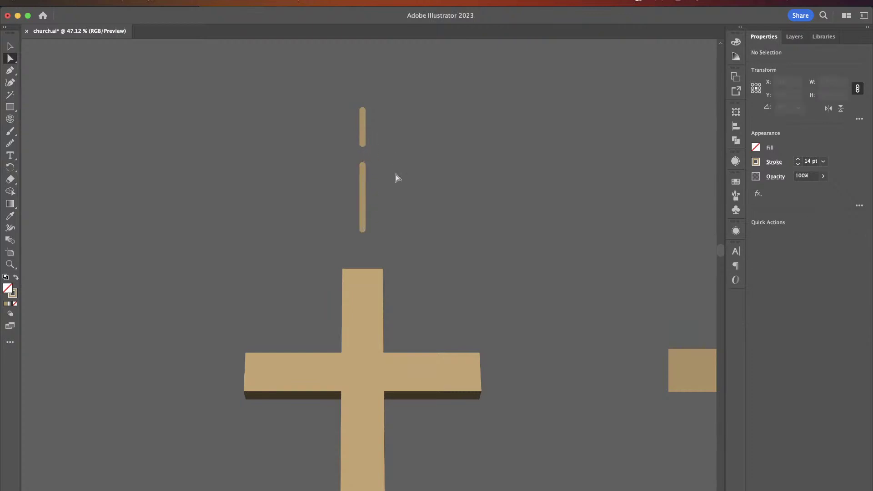
{"action": "left_click", "coordinate": [362, 186]}
{"action": "left_click_drag", "start_coordinate": [362, 187], "coordinate": [363, 168]}
{"action": "key", "text": "super+shift+a"}
Step: Move both rounded lines together straight up by about 0.9 in, away from the cross
{"action": "key", "text": "v"}
{"action": "left_click", "coordinate": [364, 179]}
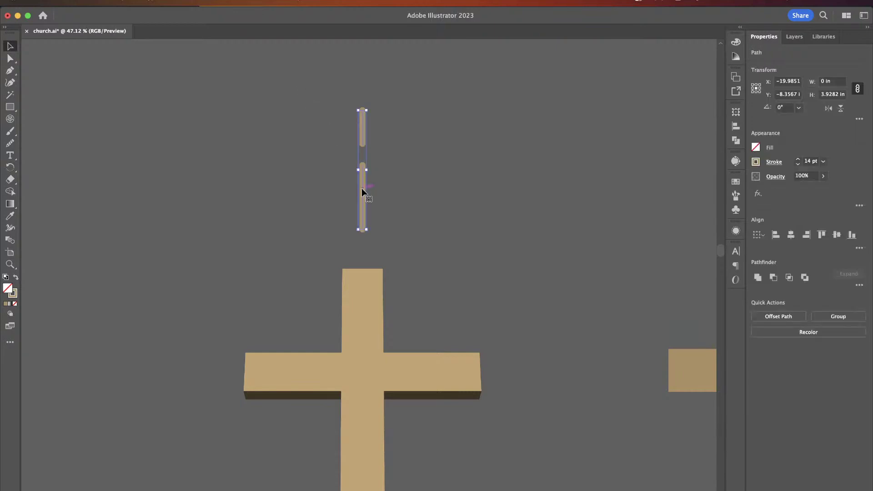
{"action": "left_click_drag", "start_coordinate": [361, 188], "coordinate": [363, 160]}
{"action": "left_click", "coordinate": [404, 159]}
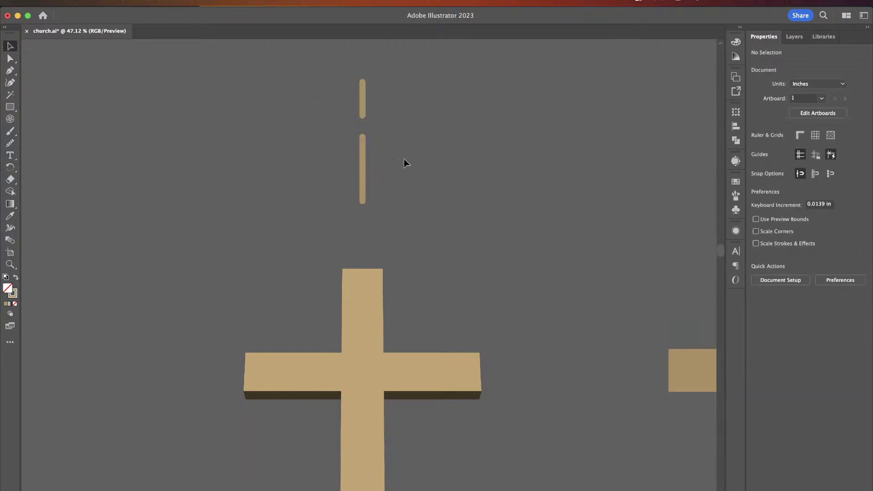
Step: Add a third rounded line about 0.55 in long below the other two, between them and the top of the cross
{"action": "left_click_drag", "start_coordinate": [364, 108], "coordinate": [361, 223]}
{"action": "scroll", "coordinate": [361, 252], "scroll_direction": "up", "scroll_amount": 3}
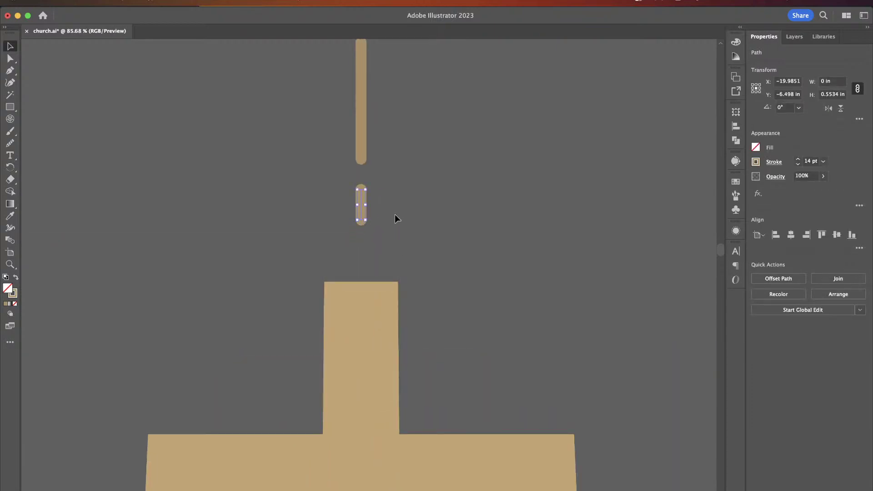
{"action": "left_click", "coordinate": [395, 214]}
{"action": "scroll", "coordinate": [402, 214], "scroll_direction": "down", "scroll_amount": 3}
{"action": "scroll", "coordinate": [402, 214], "scroll_direction": "down", "scroll_amount": 2}
{"action": "scroll", "coordinate": [386, 174], "scroll_direction": "up", "scroll_amount": 1}
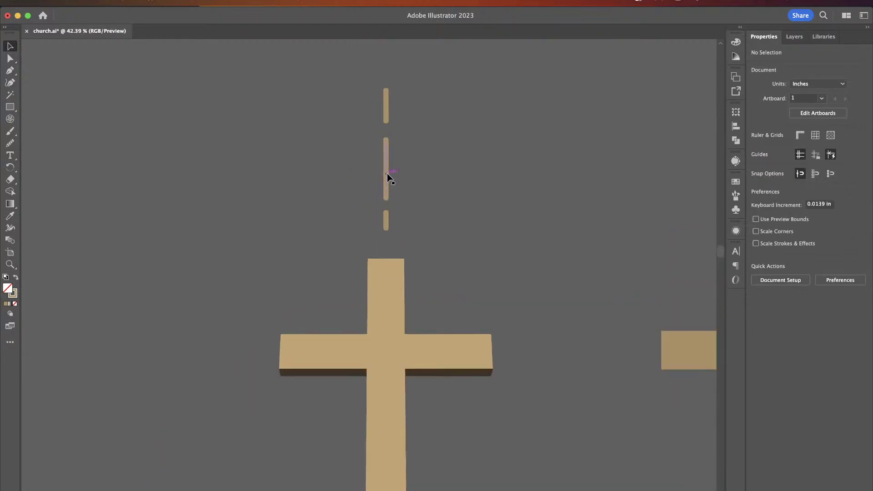
Step: Distribute the vertical spacing evenly between the three rounded lines above the cross
{"action": "left_click", "coordinate": [386, 173]}
{"action": "key", "text": "super+a"}
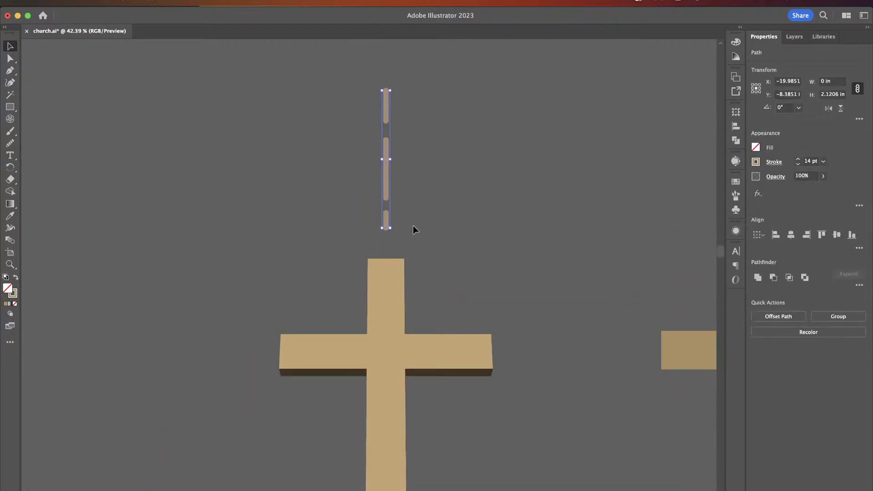
{"action": "left_click", "coordinate": [859, 249]}
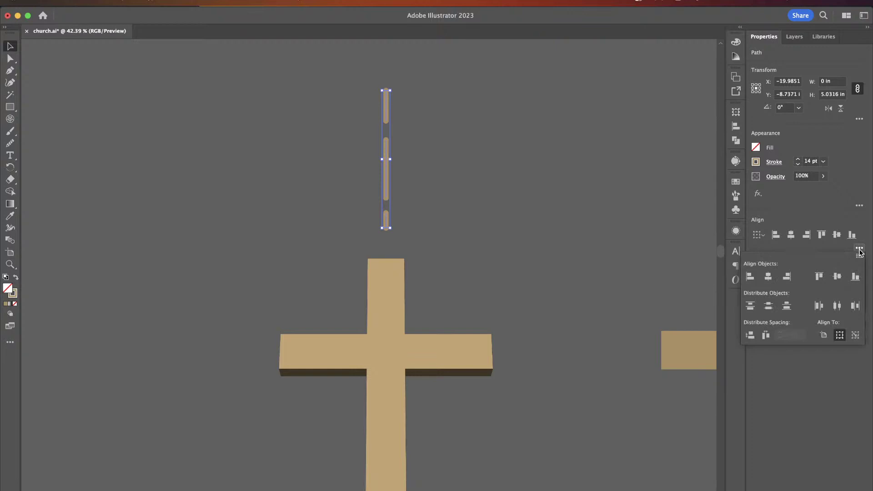
{"action": "left_click", "coordinate": [751, 335]}
{"action": "left_click", "coordinate": [468, 221]}
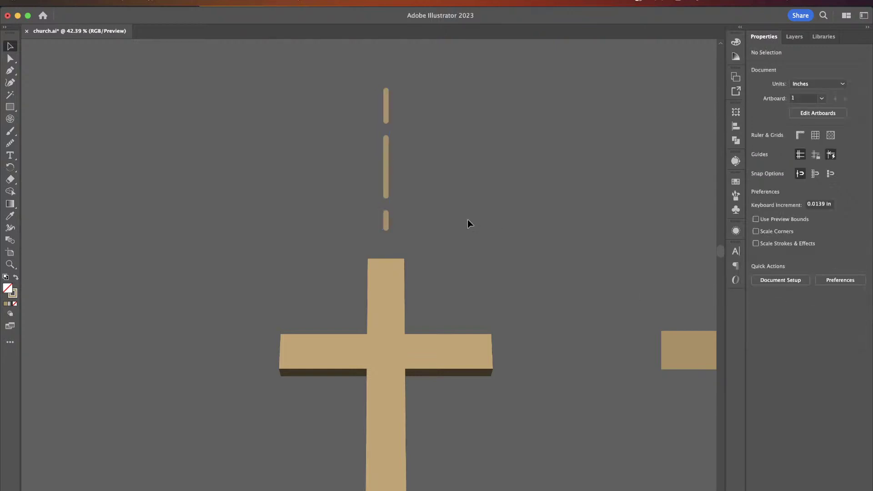
Step: Group the three rounded lines above the extruded cross
{"action": "left_click_drag", "start_coordinate": [423, 222], "coordinate": [345, 94]}
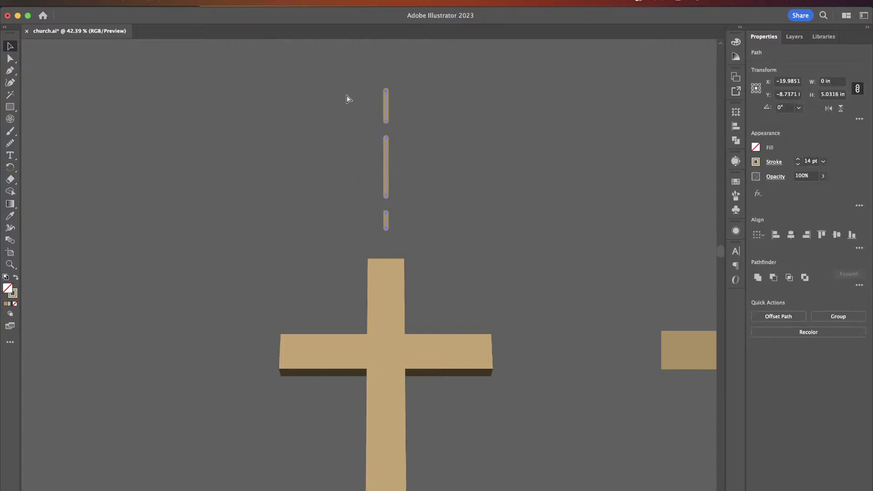
{"action": "left_click", "coordinate": [389, 279], "text": "shift"}
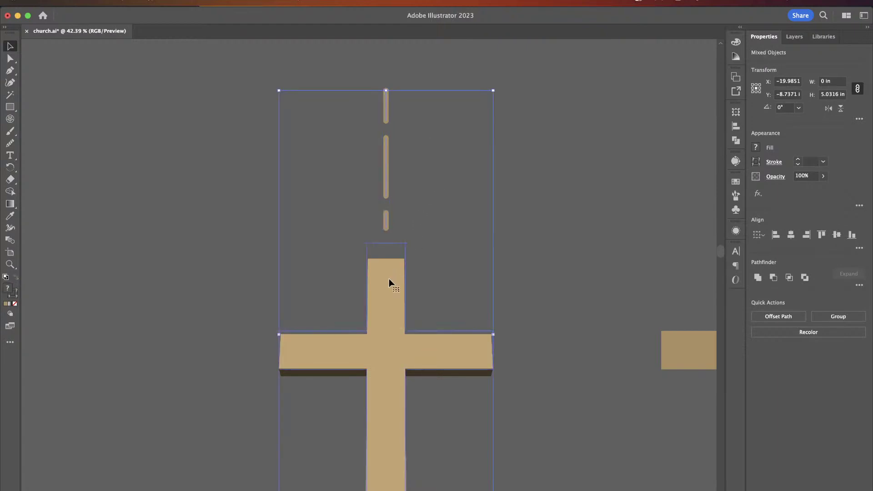
{"action": "left_click", "coordinate": [563, 247]}
Step: Move the flat cross farther away from the extruded cross, towards the artboard
{"action": "scroll", "coordinate": [450, 227], "scroll_direction": "down", "scroll_amount": 5}
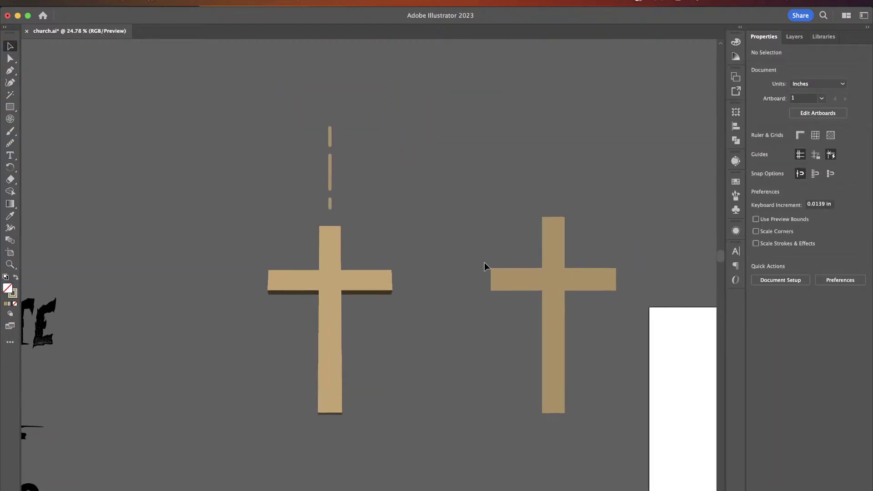
{"action": "left_click_drag", "start_coordinate": [541, 291], "coordinate": [627, 284]}
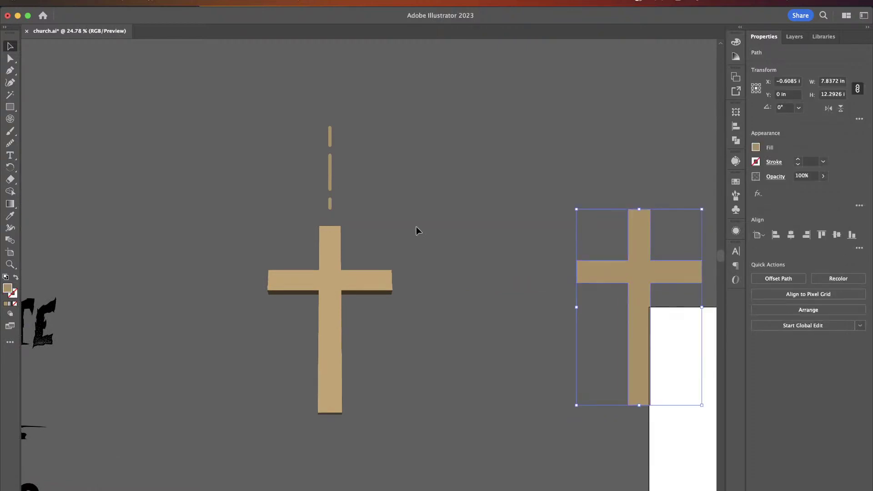
Step: Stretch the grouped lines upward to a height of about 7.39 in, keeping their lower end above the cross
{"action": "left_click", "coordinate": [329, 179]}
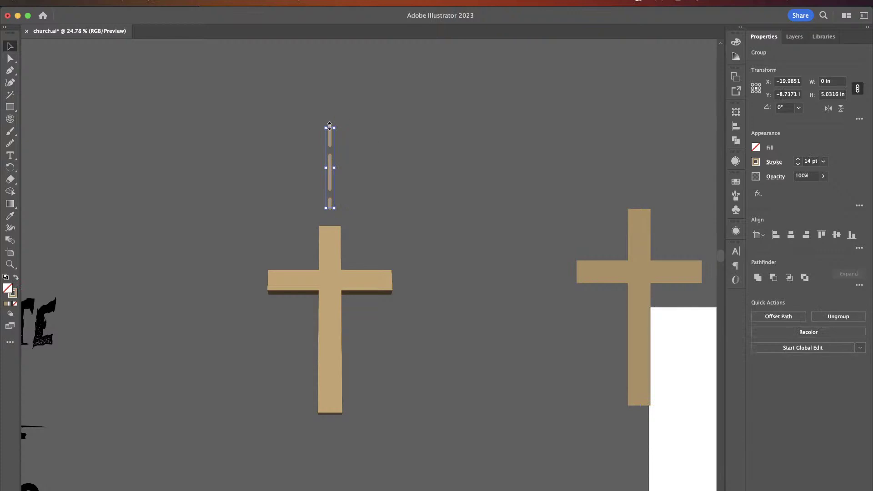
{"action": "left_click_drag", "start_coordinate": [329, 125], "coordinate": [329, 88]}
{"action": "left_click", "coordinate": [380, 117]}
{"action": "scroll", "coordinate": [381, 118], "scroll_direction": "down", "scroll_amount": 2}
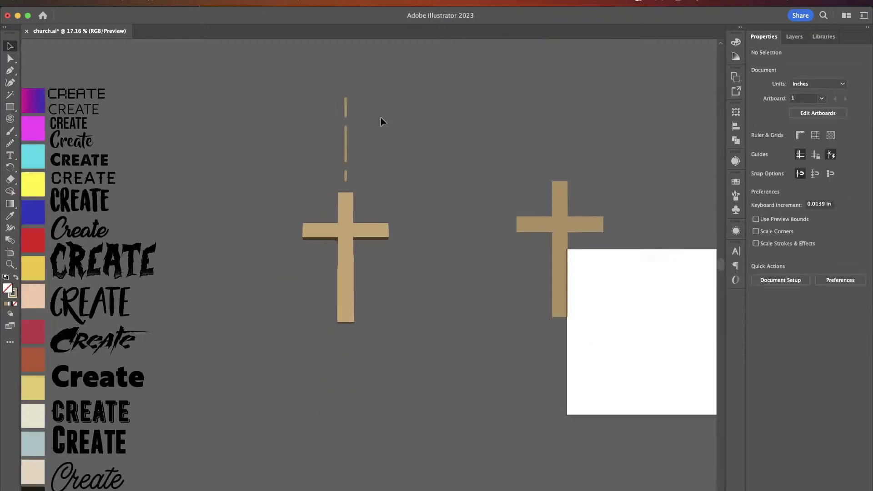
Step: Apply a radial repeat to the grouped lines with 8 instances, limited to the upper half-circle around the top of the cross
{"action": "left_click", "coordinate": [345, 152]}
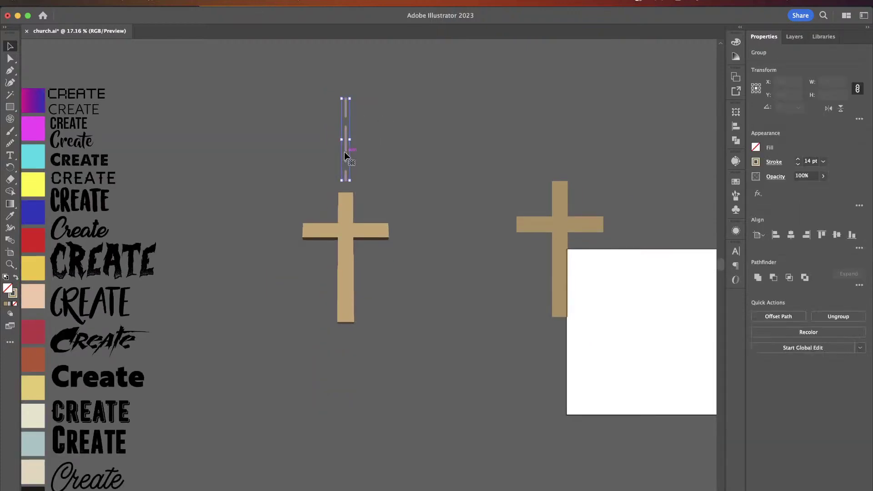
{"action": "left_click", "coordinate": [123, 3]}
{"action": "mouse_move", "coordinate": [202, 313]}
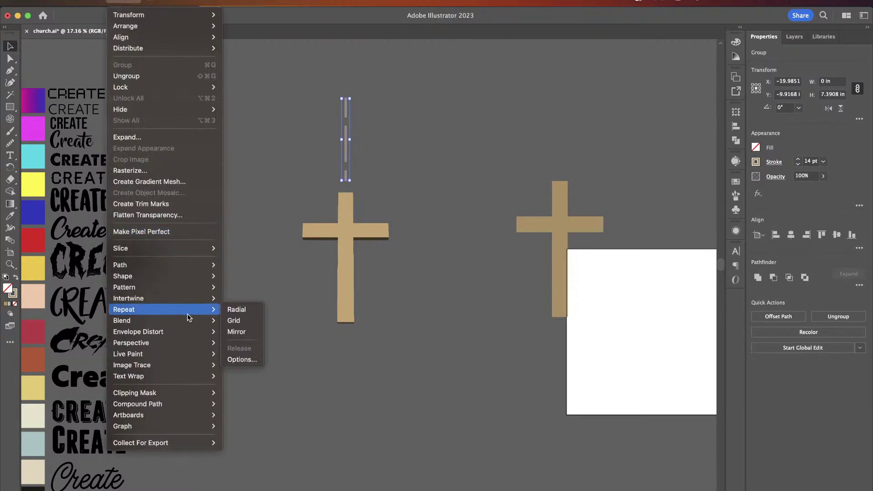
{"action": "left_click", "coordinate": [237, 309]}
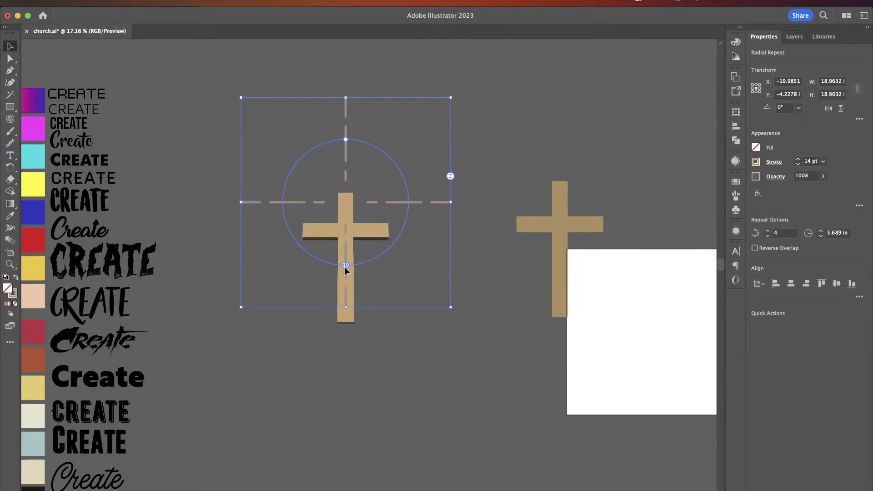
{"action": "left_click_drag", "start_coordinate": [345, 265], "coordinate": [412, 232]}
{"action": "left_click_drag", "start_coordinate": [450, 176], "coordinate": [452, 148]}
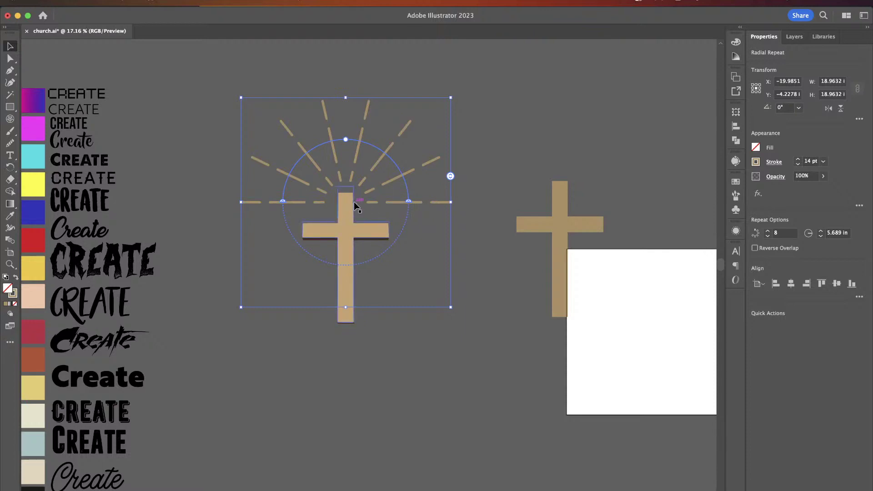
{"action": "left_click", "coordinate": [508, 160]}
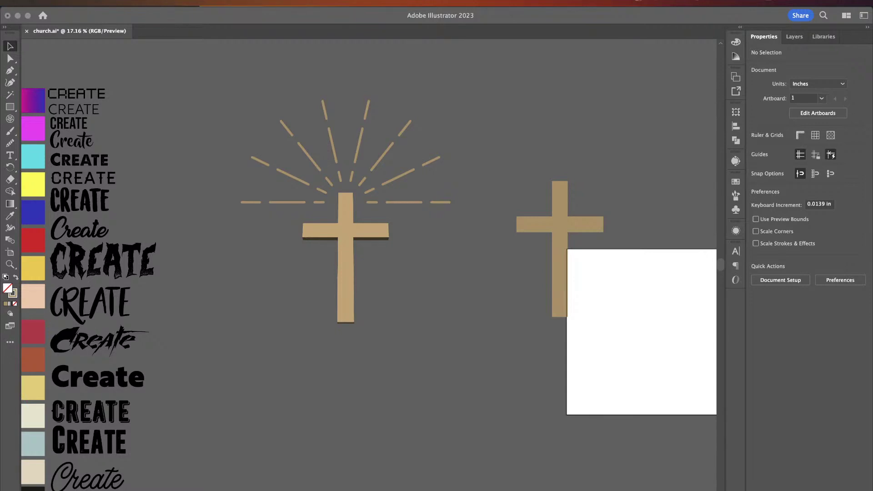
Step: Paste a copy of the Dreamwalker text "ALL GOOD THINGS" and place it just beneath the extruded cross
{"action": "key", "text": "shift+x"}
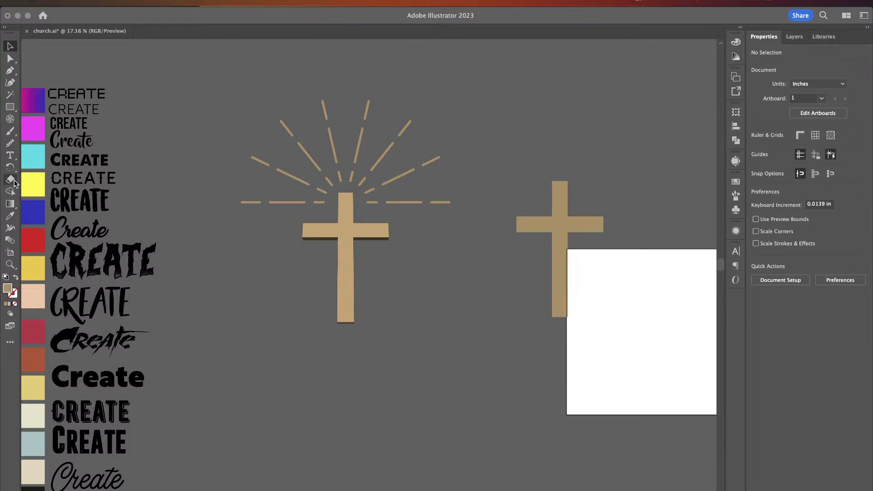
{"action": "left_click", "coordinate": [95, 340]}
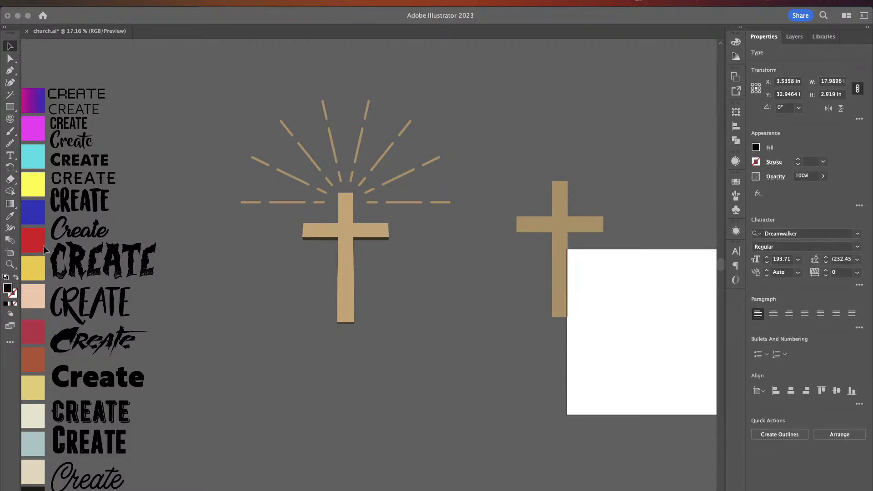
{"action": "left_click", "coordinate": [285, 370]}
{"action": "key", "text": "cmd+v"}
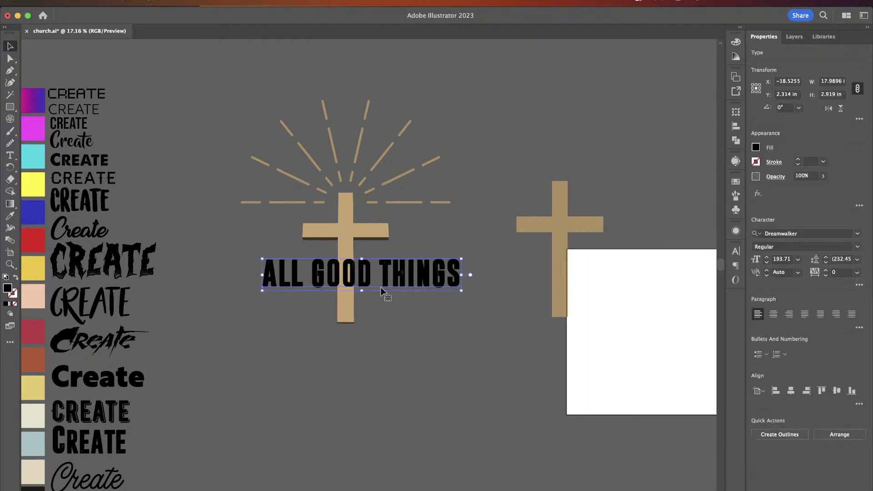
{"action": "left_click_drag", "start_coordinate": [394, 280], "coordinate": [377, 352]}
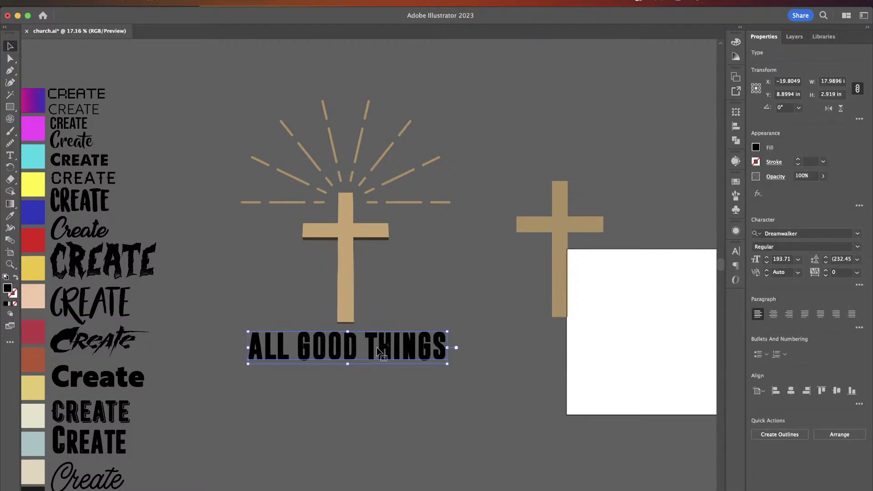
Step: Give the ALL GOOD THINGS text the cross's tan fill and nudge it slightly sideways beneath the cross
{"action": "key", "text": "i"}
{"action": "left_click", "coordinate": [349, 298]}
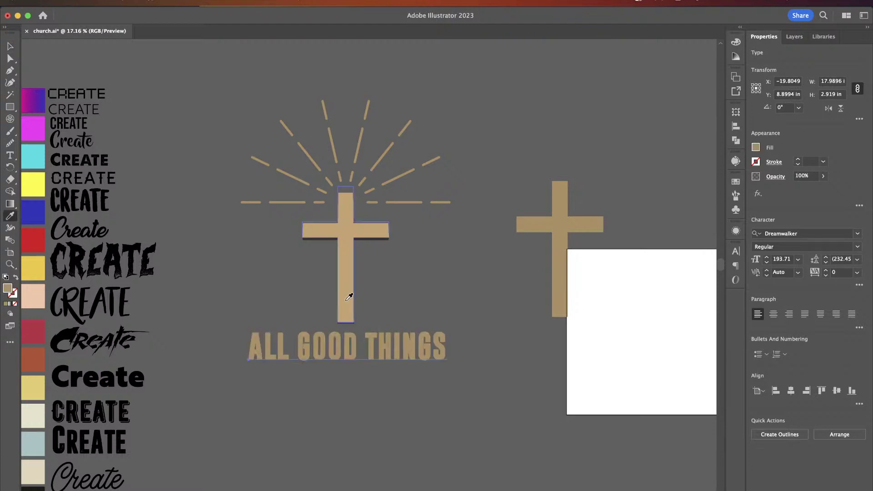
{"action": "left_click", "coordinate": [10, 46]}
{"action": "left_click", "coordinate": [272, 291]}
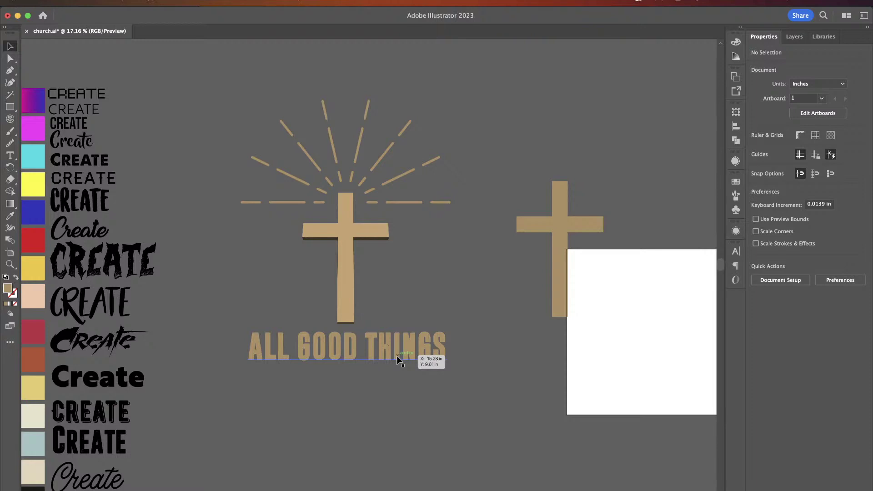
{"action": "left_click_drag", "start_coordinate": [397, 357], "coordinate": [399, 357]}
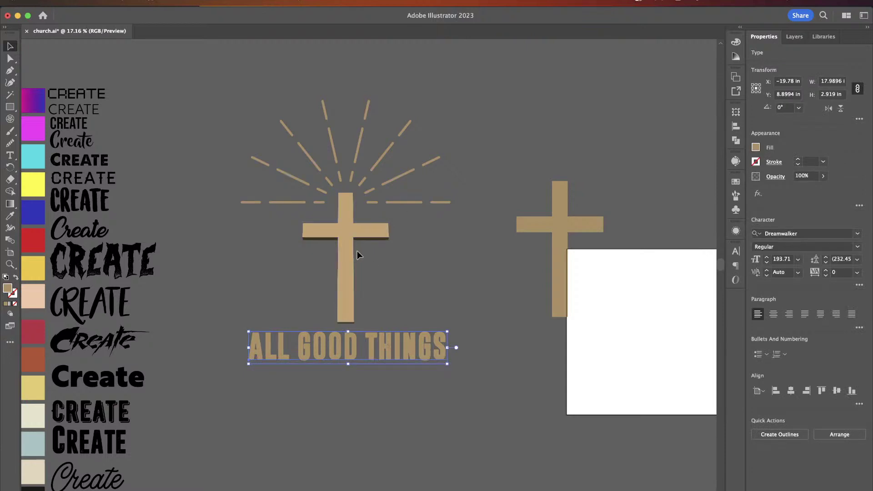
{"action": "left_click", "coordinate": [418, 293]}
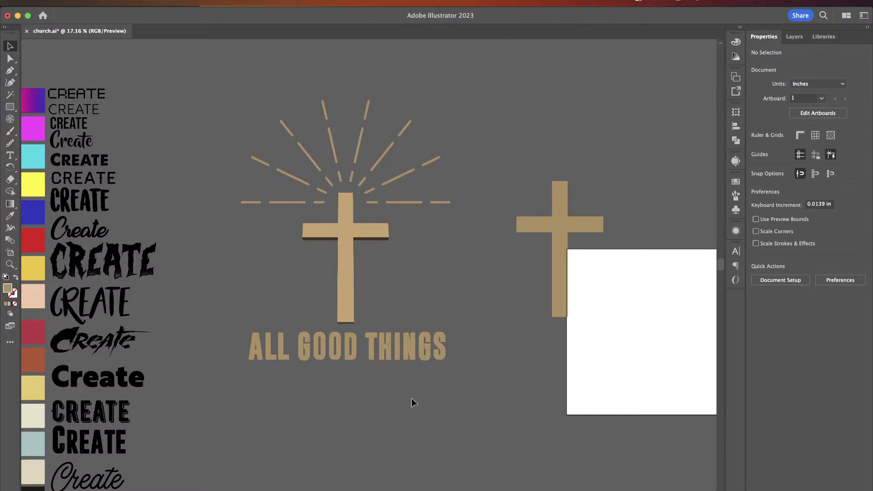
Step: Apply the 3D Extrude & Bevel effect to the ALL GOOD THINGS text with Y and Z rotation set to 0°
{"action": "left_click", "coordinate": [381, 355]}
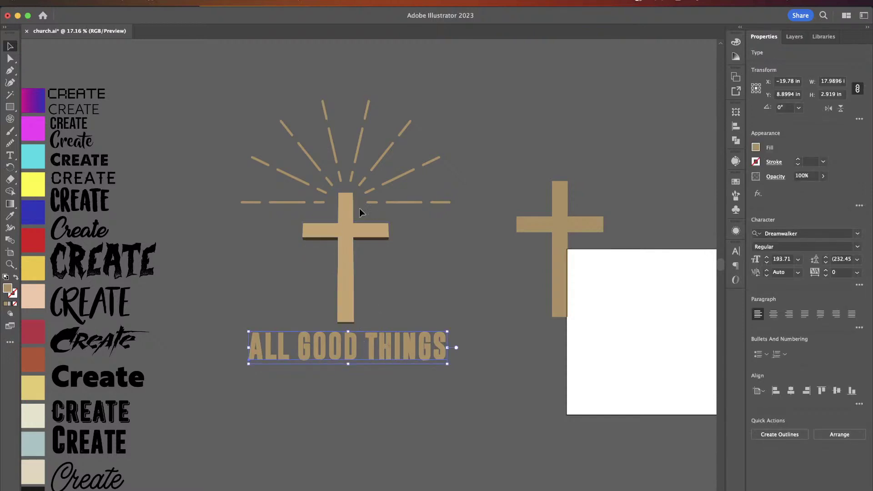
{"action": "left_click", "coordinate": [209, 3]}
{"action": "mouse_move", "coordinate": [281, 73]}
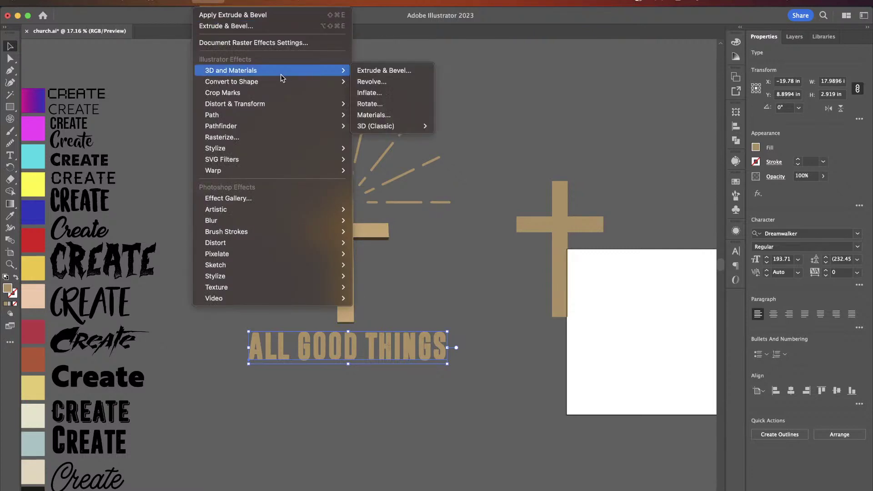
{"action": "left_click", "coordinate": [390, 71]}
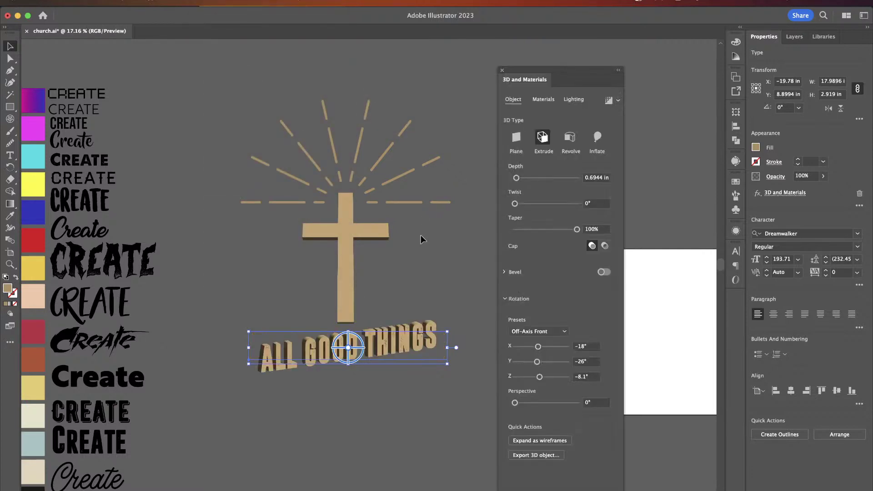
{"action": "left_click", "coordinate": [585, 361]}
{"action": "type", "text": "0"}
{"action": "key", "text": "Tab"}
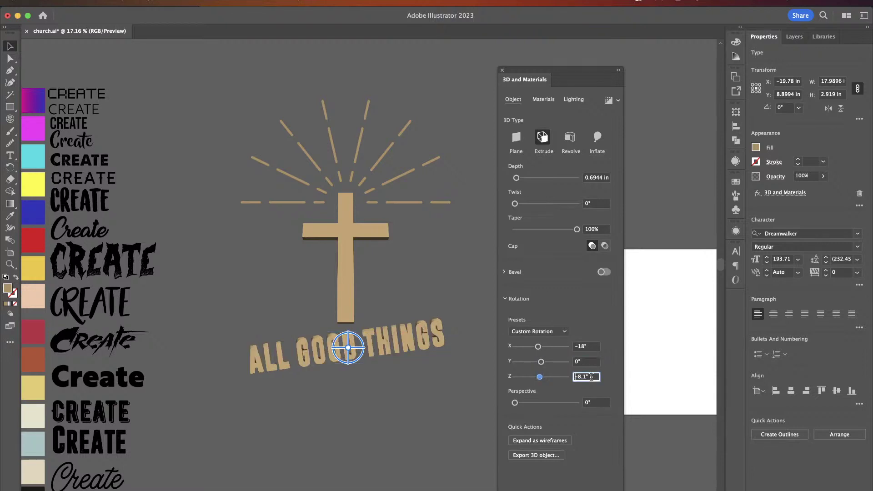
{"action": "type", "text": "0"}
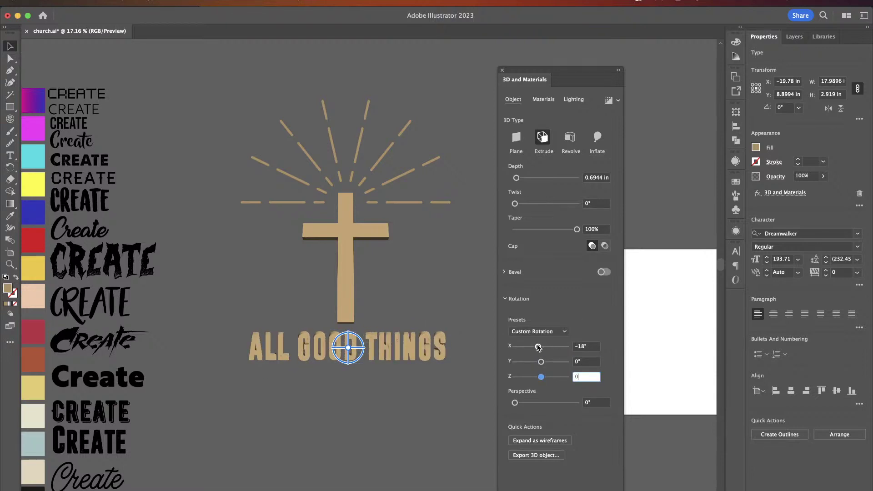
Step: Set the extruded text's X rotation to 26° and its perspective to 53°
{"action": "left_click_drag", "start_coordinate": [538, 346], "coordinate": [545, 349]}
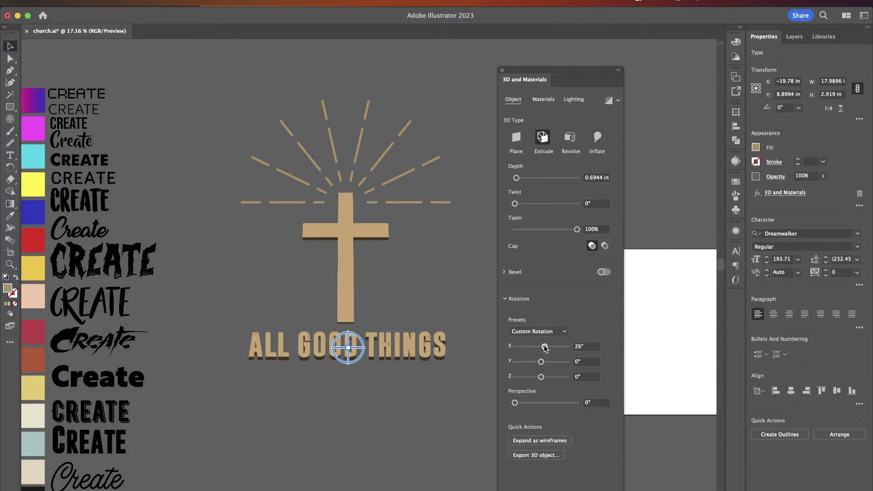
{"action": "left_click_drag", "start_coordinate": [514, 403], "coordinate": [537, 403]}
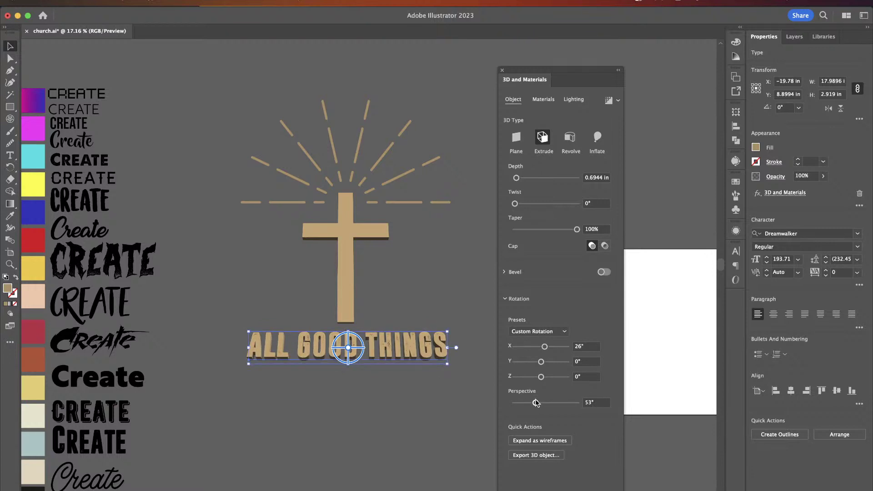
{"action": "left_click", "coordinate": [414, 286]}
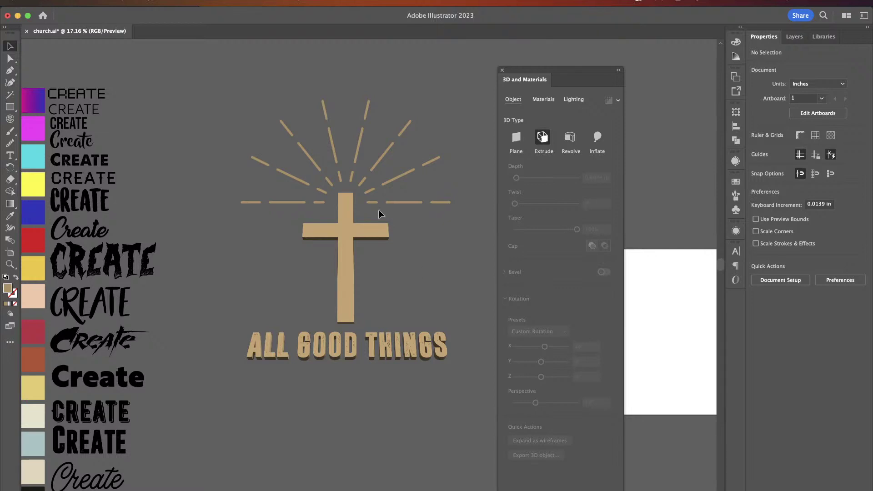
{"action": "left_click", "coordinate": [502, 70]}
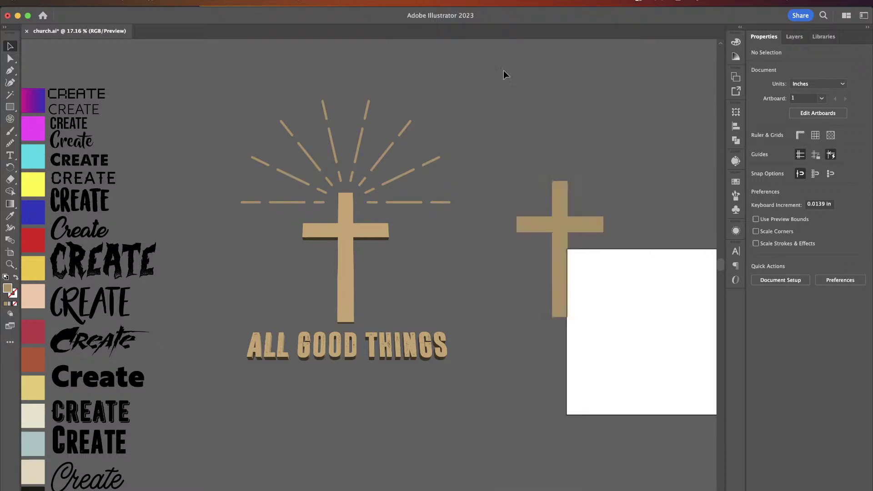
Step: Try recolouring the light rays' stroke from tan to olive yellow, hex 918307
{"action": "left_click", "coordinate": [405, 174]}
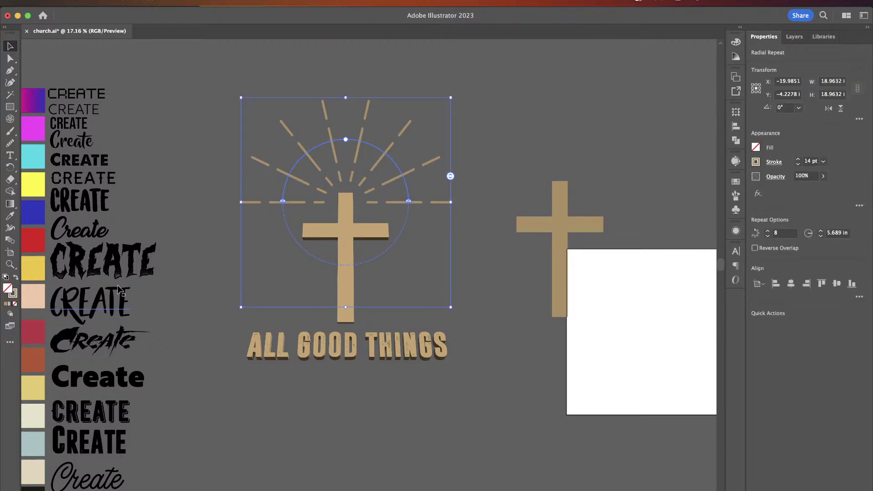
{"action": "key", "text": "i"}
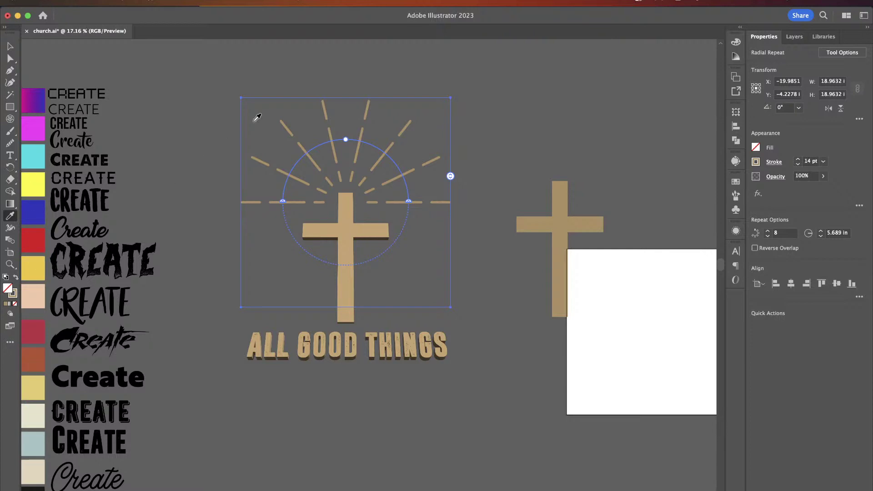
{"action": "left_click", "coordinate": [10, 46]}
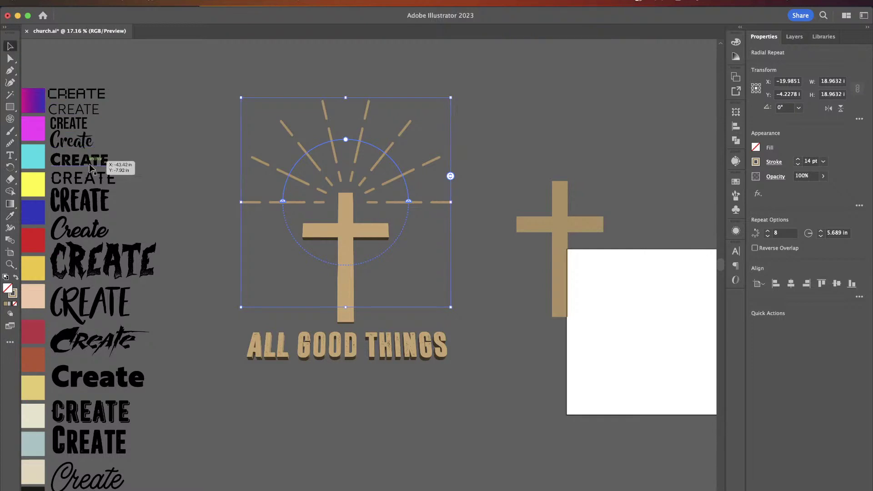
{"action": "key", "text": "i"}
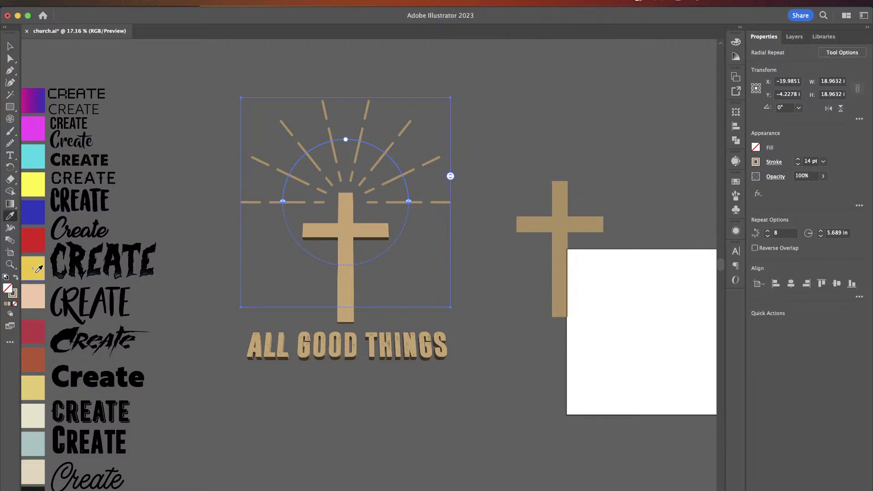
{"action": "double_click", "coordinate": [13, 293]}
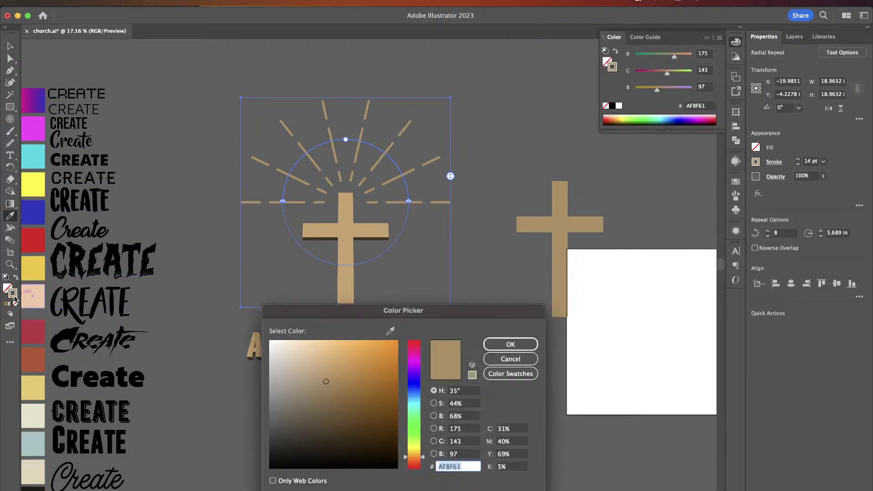
{"action": "left_click", "coordinate": [415, 448]}
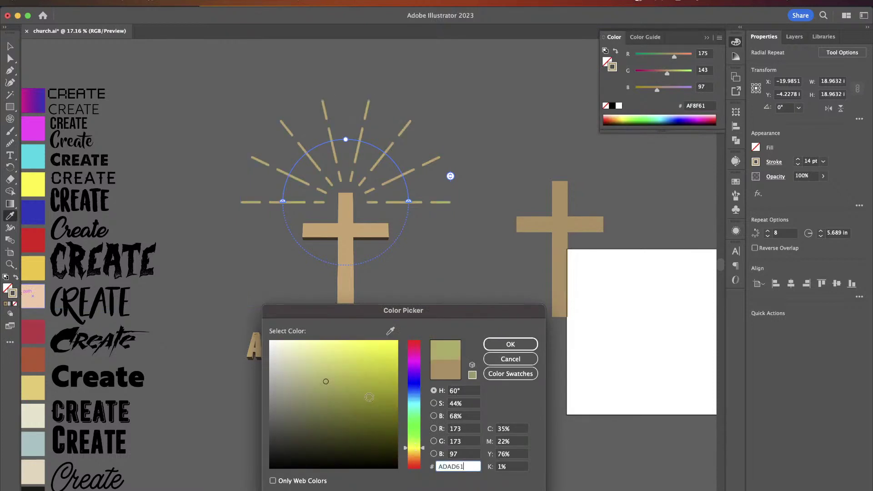
{"action": "left_click_drag", "start_coordinate": [362, 381], "coordinate": [389, 399]}
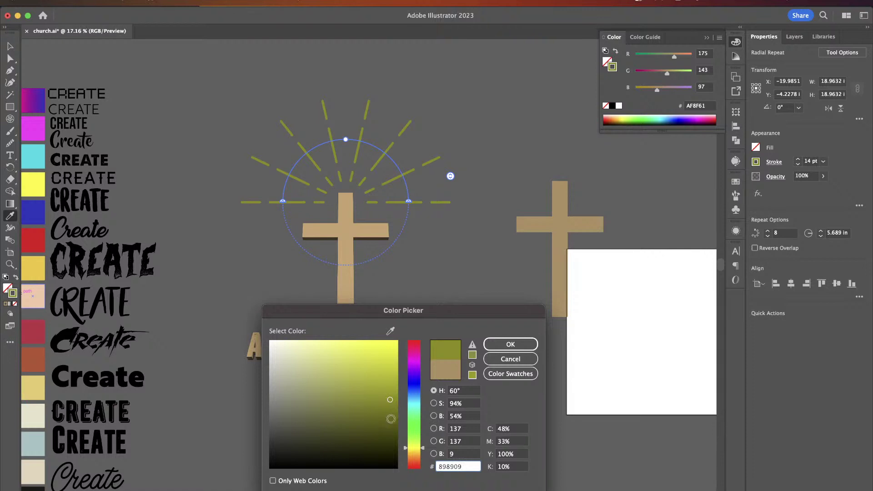
{"action": "left_click", "coordinate": [419, 450]}
{"action": "left_click_drag", "start_coordinate": [376, 383], "coordinate": [390, 393]}
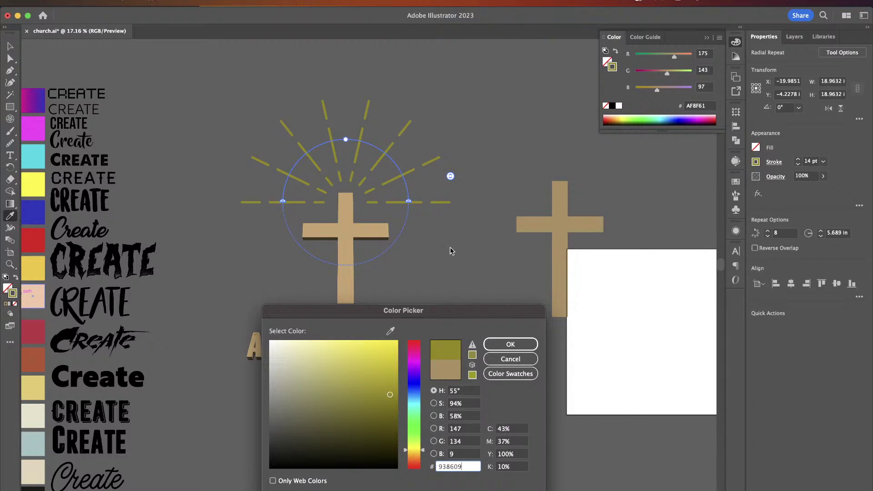
{"action": "left_click", "coordinate": [390, 401]}
{"action": "left_click_drag", "start_coordinate": [390, 401], "coordinate": [392, 395]}
{"action": "left_click", "coordinate": [521, 343]}
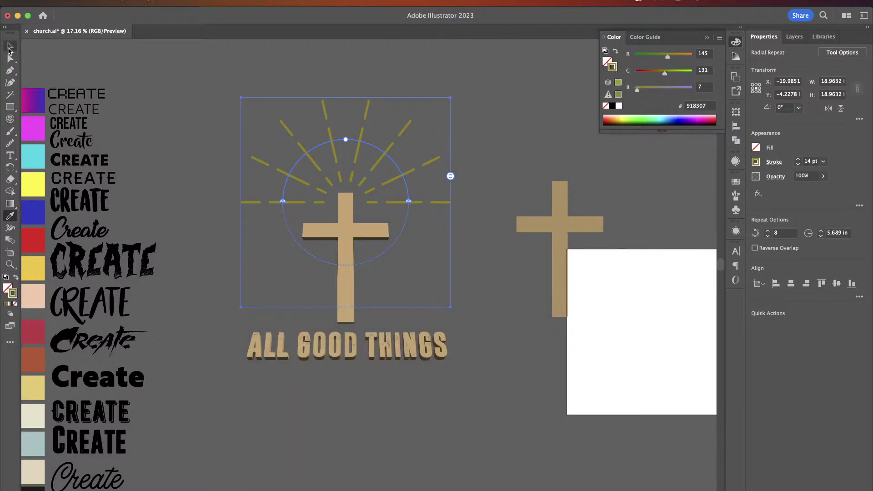
{"action": "left_click", "coordinate": [9, 48]}
{"action": "left_click", "coordinate": [176, 76]}
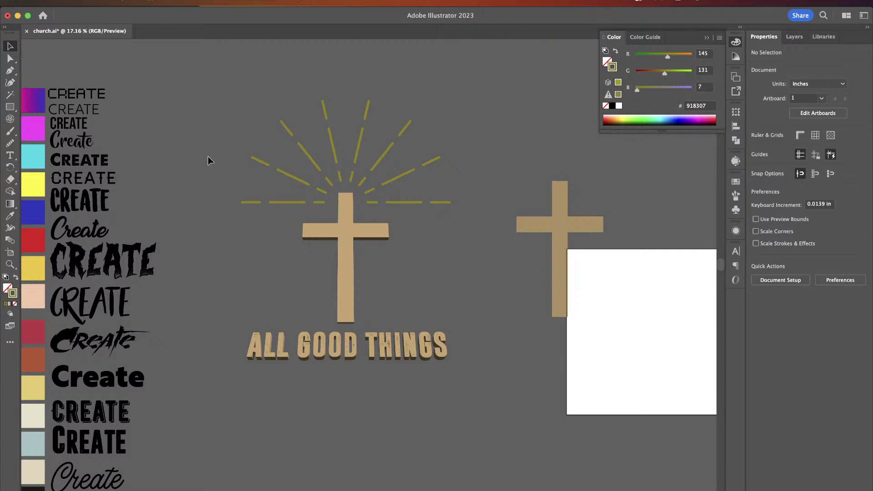
Step: Undo the olive yellow recolouring of the light rays
{"action": "scroll", "coordinate": [208, 160], "scroll_direction": "down", "scroll_amount": 2}
{"action": "scroll", "coordinate": [208, 160], "scroll_direction": "up", "scroll_amount": 2}
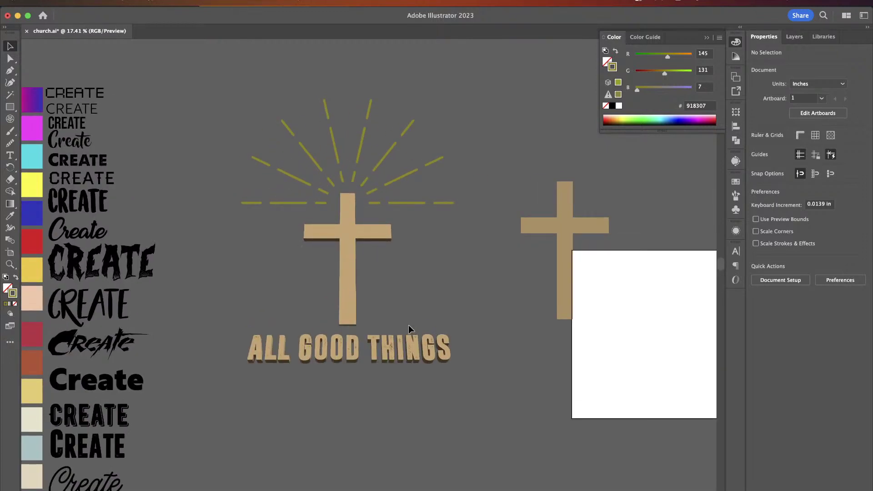
{"action": "left_click_drag", "start_coordinate": [408, 326], "coordinate": [418, 317]}
{"action": "left_click", "coordinate": [499, 324]}
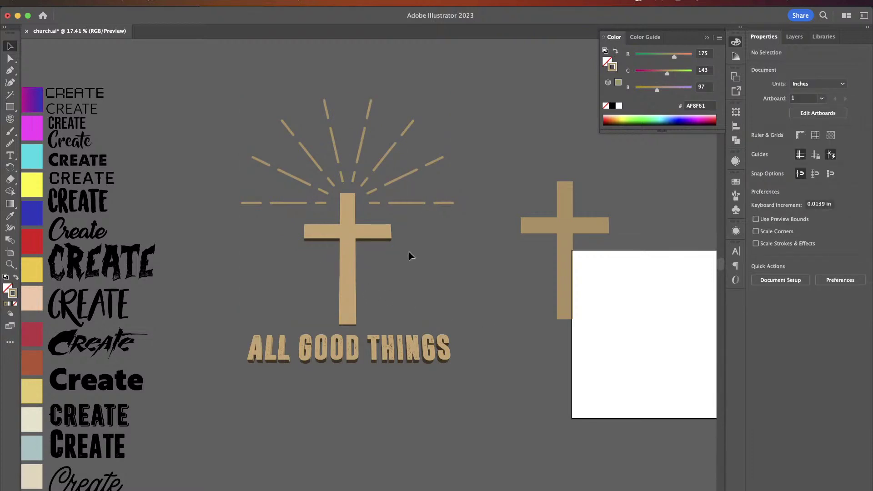
Step: Duplicate the complete design of cross, rays and text into the empty canvas area to the right of the artboard
{"action": "key", "text": "super+a"}
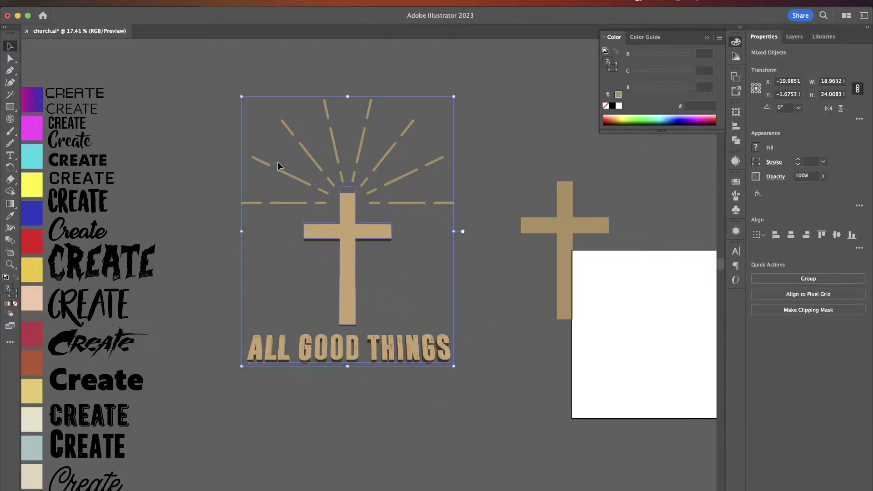
{"action": "scroll", "coordinate": [280, 171], "scroll_direction": "down", "scroll_amount": 3}
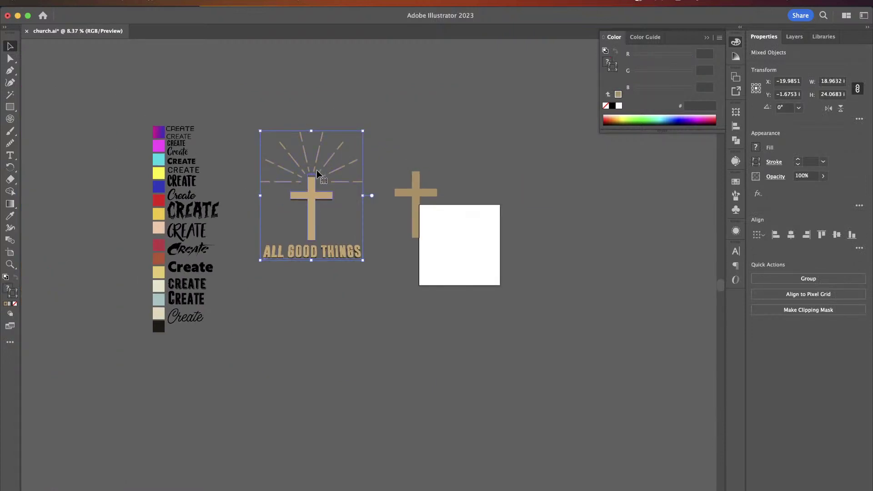
{"action": "scroll", "coordinate": [317, 173], "scroll_direction": "down", "scroll_amount": 2}
{"action": "left_click_drag", "start_coordinate": [316, 172], "coordinate": [514, 213]}
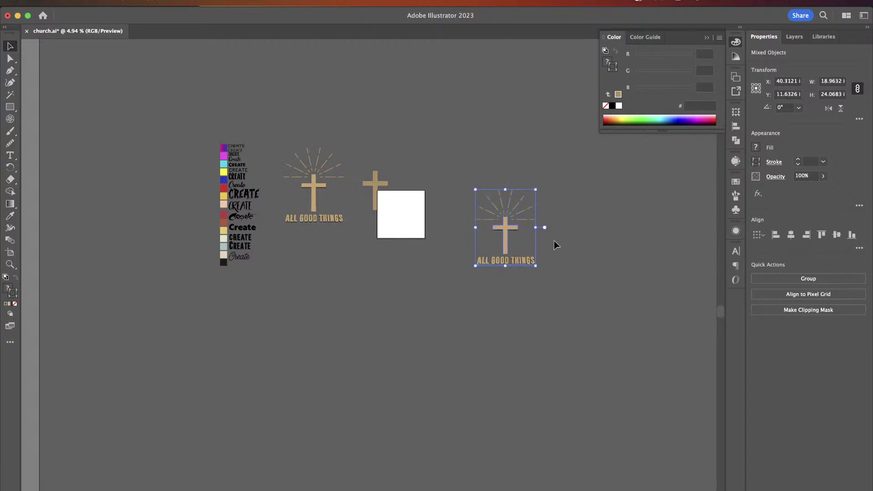
Step: Expand the appearance of the duplicated design, then expand its objects into plain editable shapes
{"action": "scroll", "coordinate": [554, 241], "scroll_direction": "up", "scroll_amount": 3}
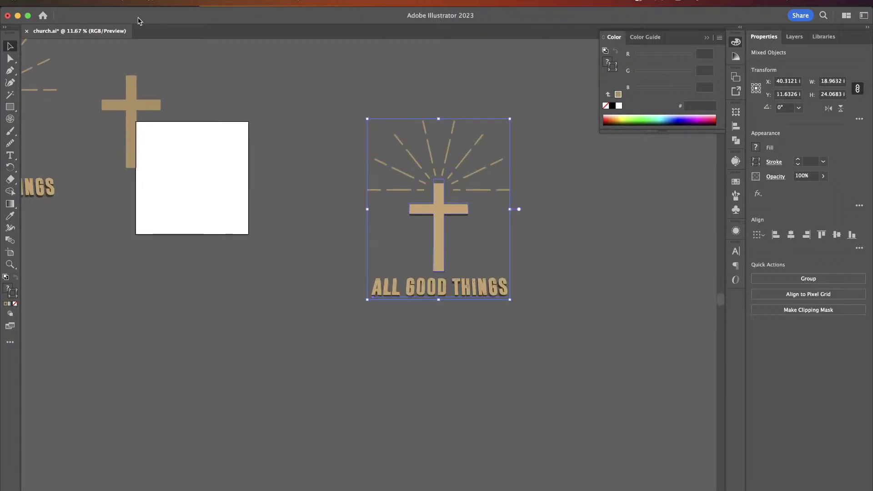
{"action": "left_click", "coordinate": [125, 2]}
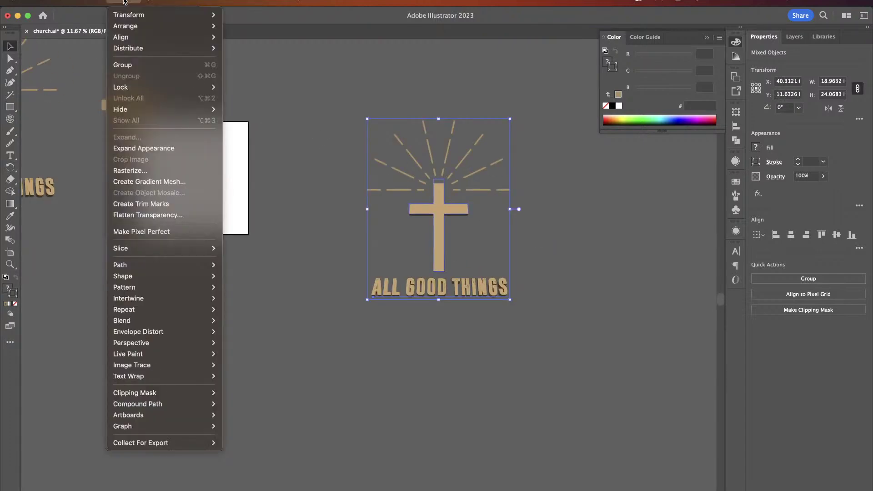
{"action": "left_click", "coordinate": [156, 148]}
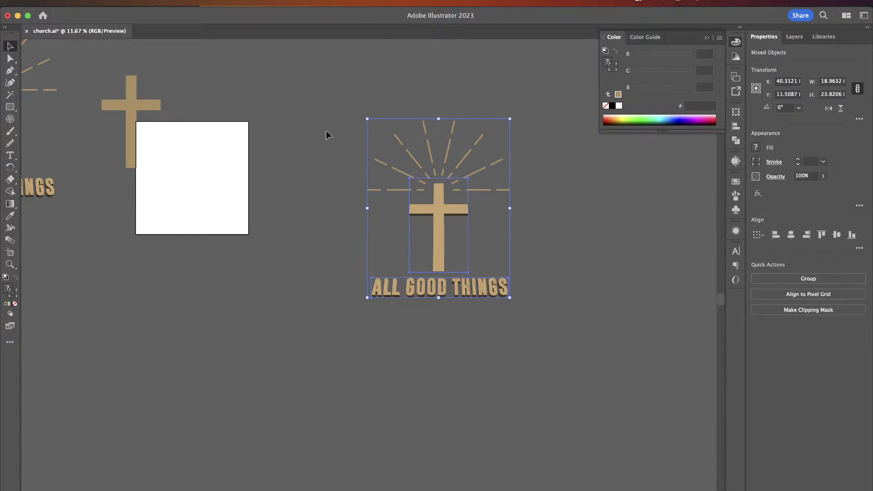
{"action": "left_click", "coordinate": [130, 3]}
{"action": "left_click", "coordinate": [136, 137]}
{"action": "left_click", "coordinate": [460, 326]}
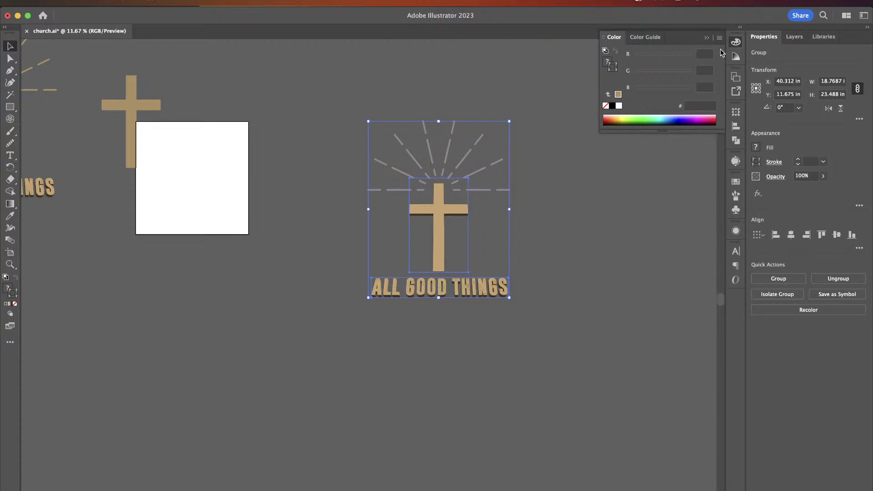
Step: Show the rulers in inches and scale the expanded design proportionally to a width of 15 in
{"action": "left_click", "coordinate": [735, 41]}
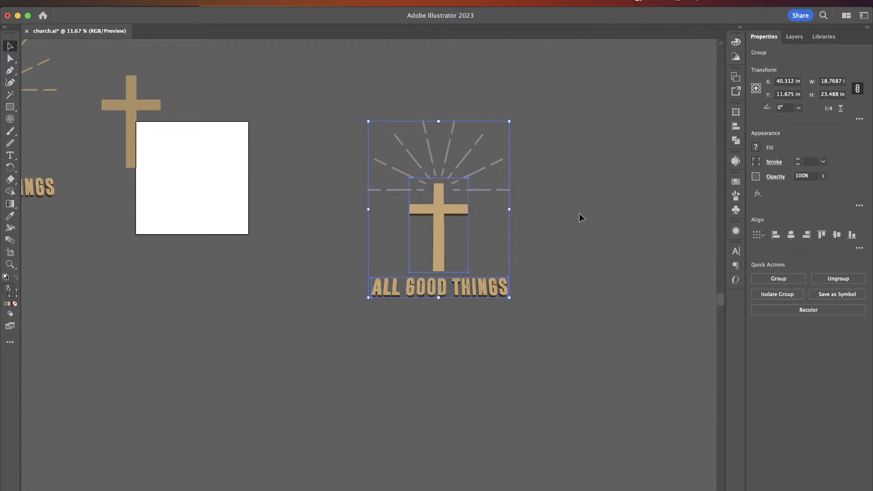
{"action": "key", "text": "super+r"}
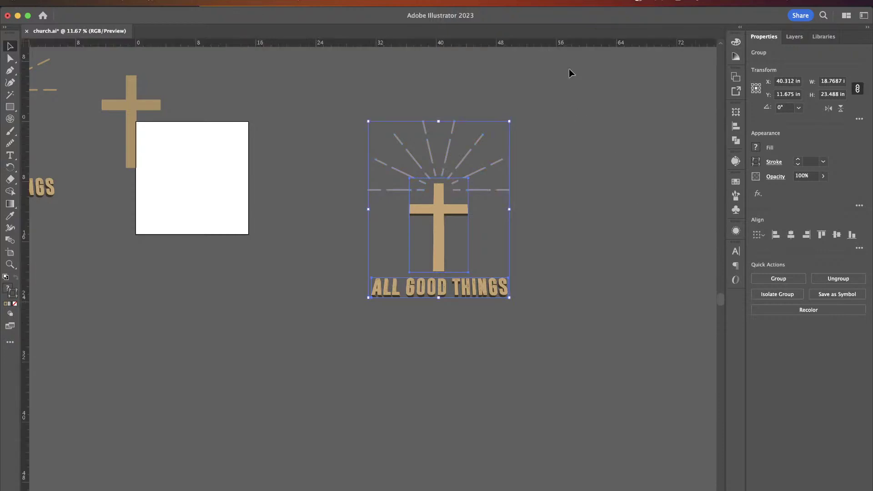
{"action": "right_click", "coordinate": [569, 42]}
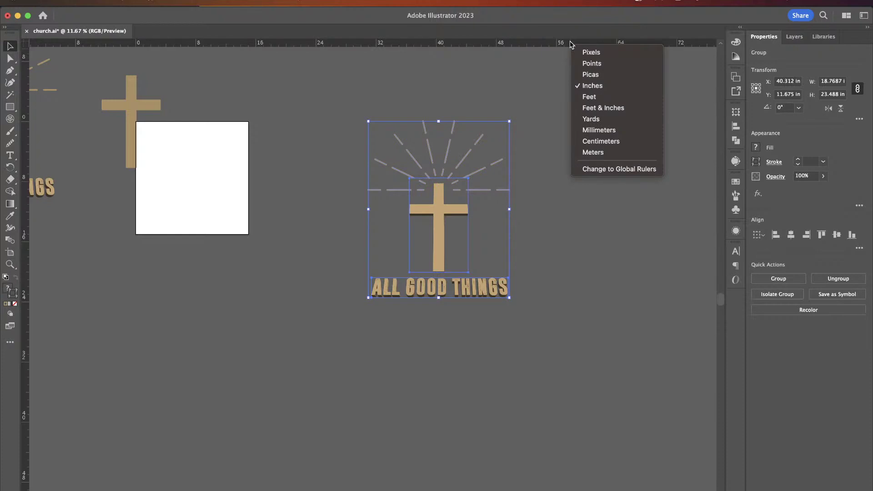
{"action": "left_click", "coordinate": [607, 86]}
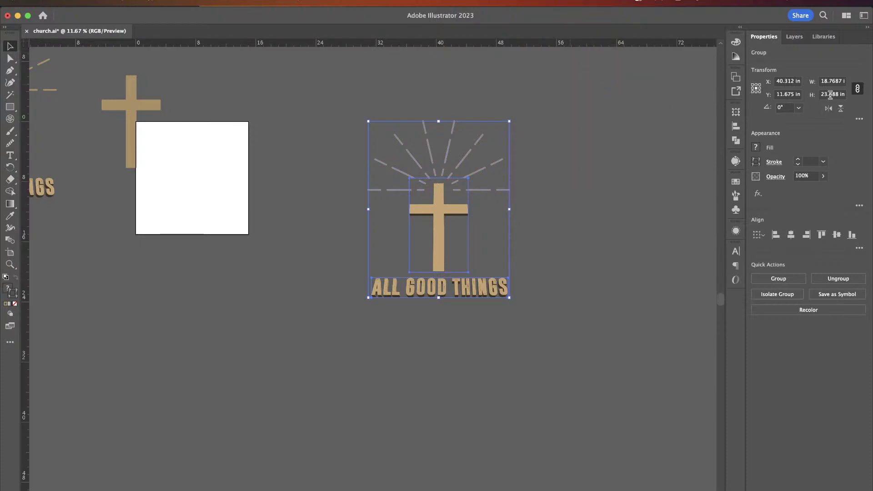
{"action": "double_click", "coordinate": [825, 81]}
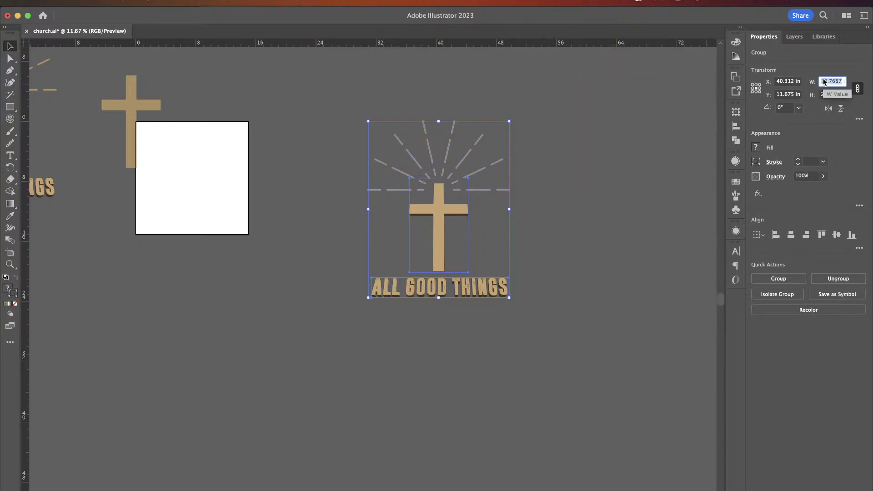
{"action": "type", "text": "15"}
{"action": "key", "text": "Return"}
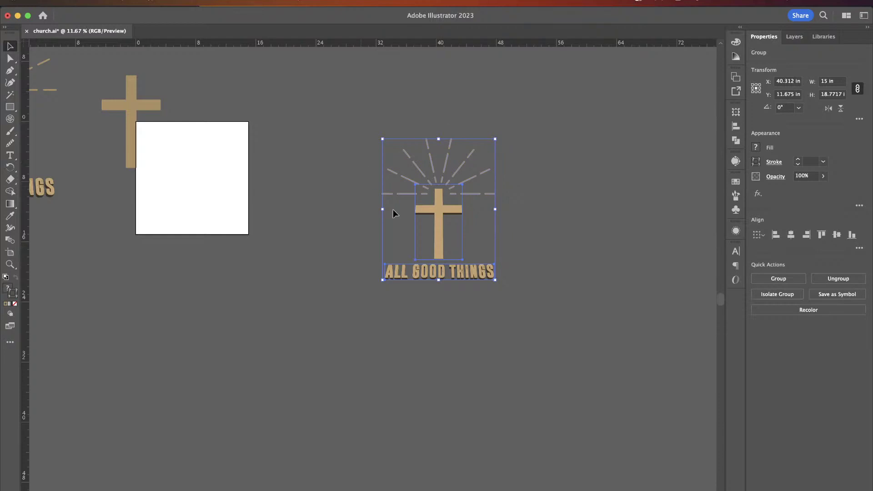
Step: Fit the artboard to the selected 15-inch-wide design
{"action": "left_click", "coordinate": [129, 3]}
{"action": "mouse_move", "coordinate": [182, 413]}
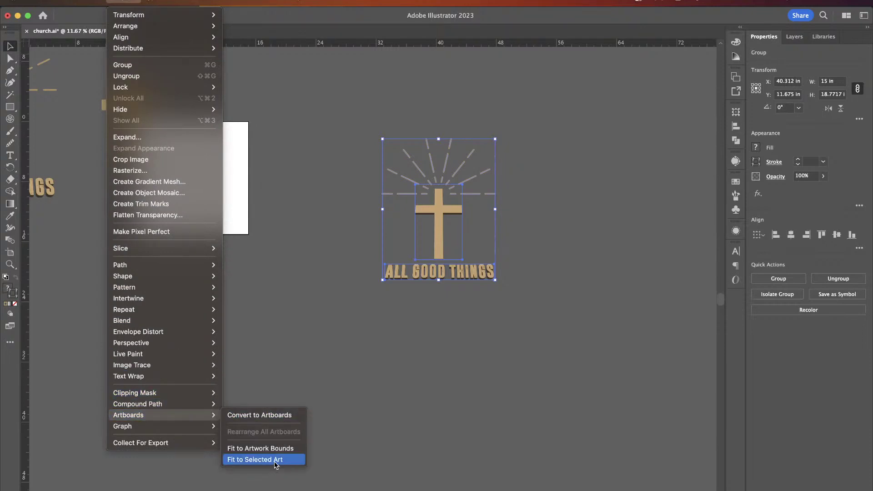
{"action": "left_click", "coordinate": [275, 460]}
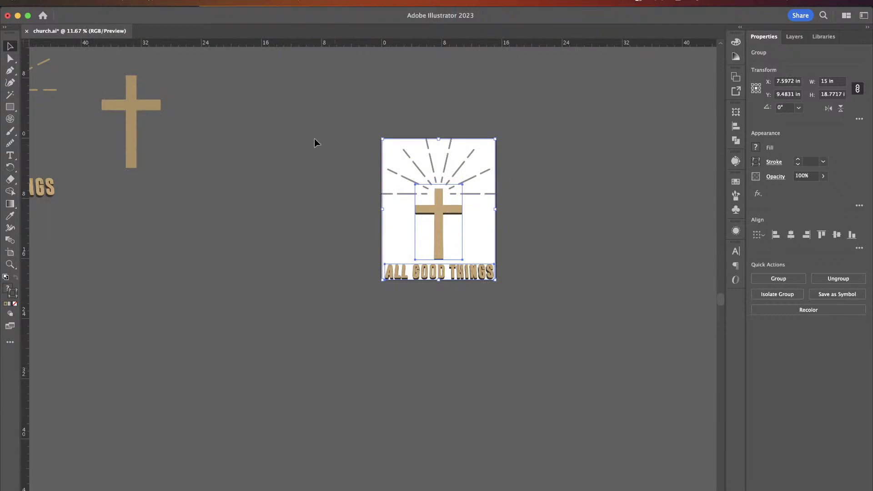
Step: Export the design as church.png in PNG format into the church folder, using artboards with All selected
{"action": "left_click", "coordinate": [75, 2]}
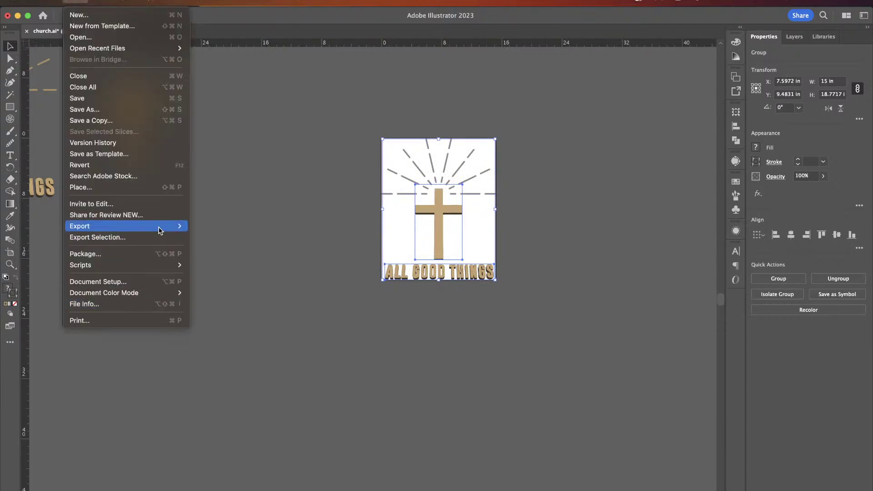
{"action": "mouse_move", "coordinate": [160, 228]}
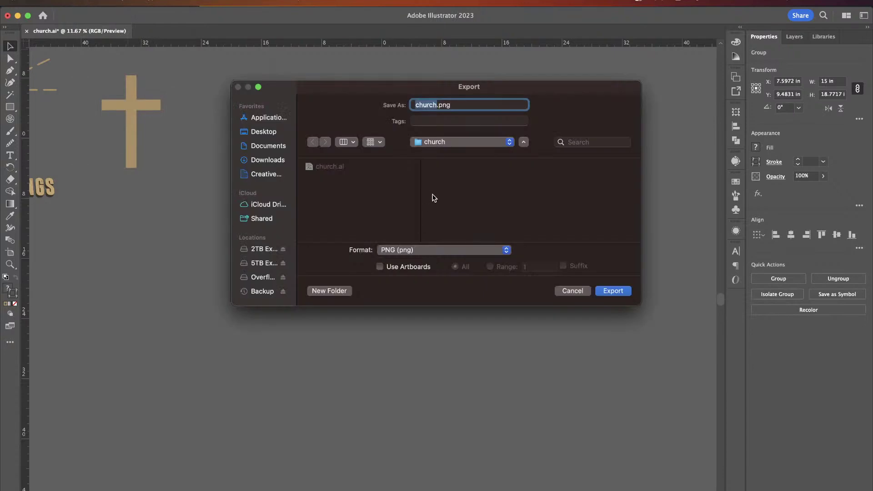
{"action": "left_click", "coordinate": [394, 269]}
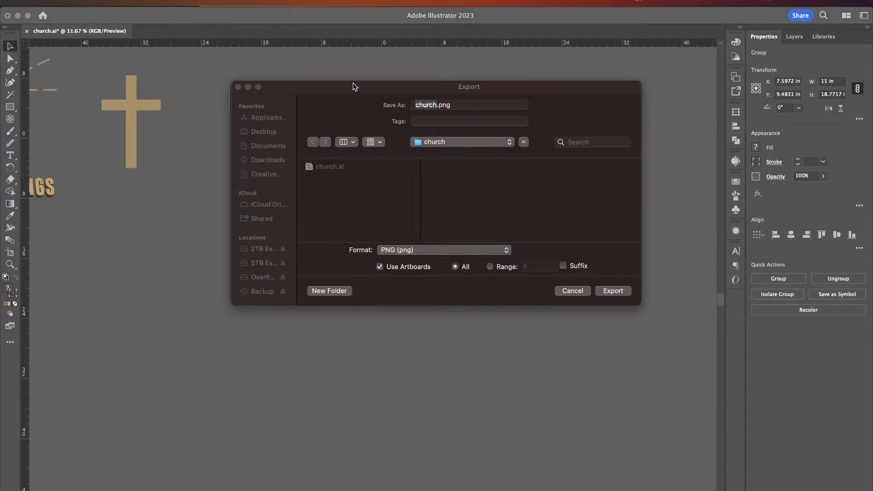
{"action": "left_click_drag", "start_coordinate": [355, 87], "coordinate": [362, 175]}
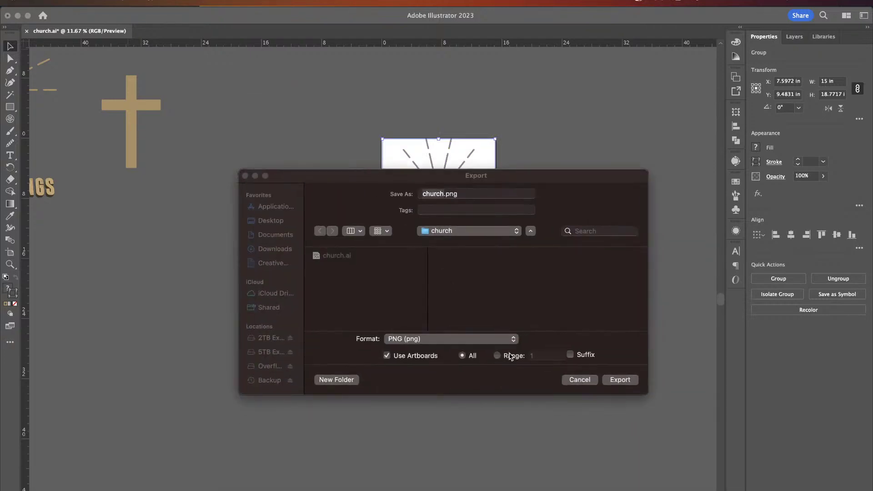
{"action": "left_click", "coordinate": [620, 380]}
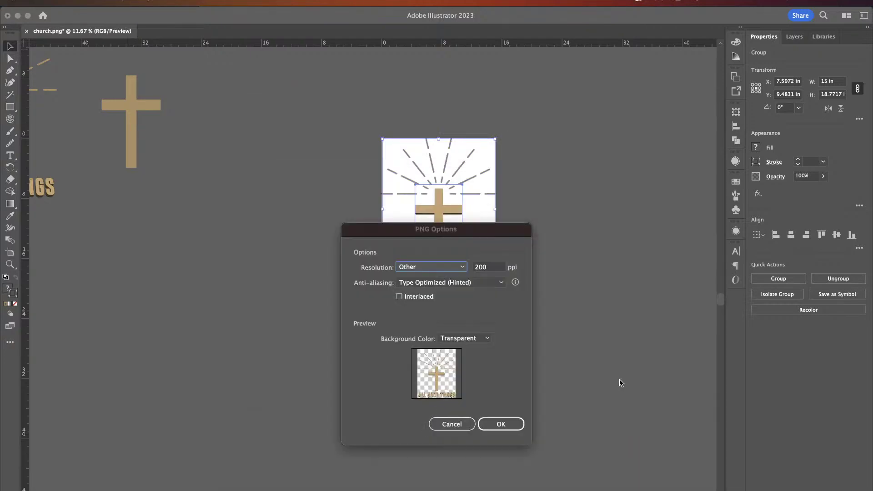